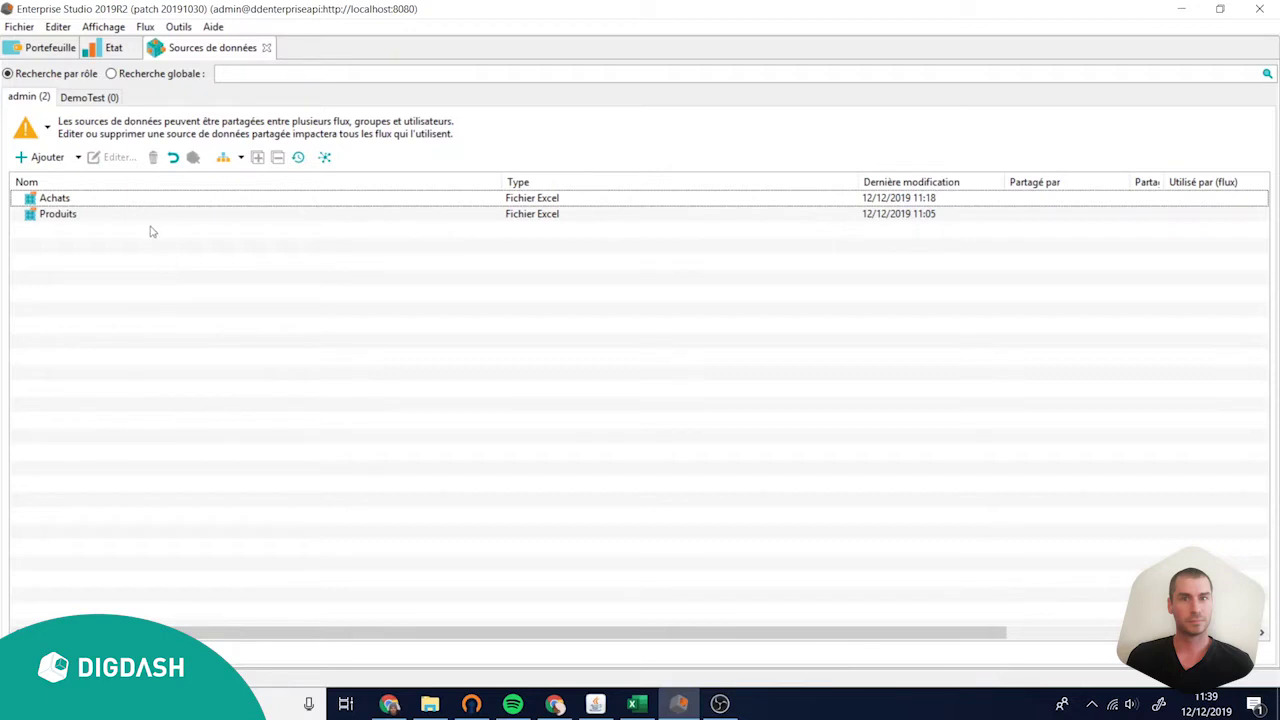
- Review the preview data of the Achats and Produits Excel sources
{"action": "left_click", "coordinate": [55, 199]}
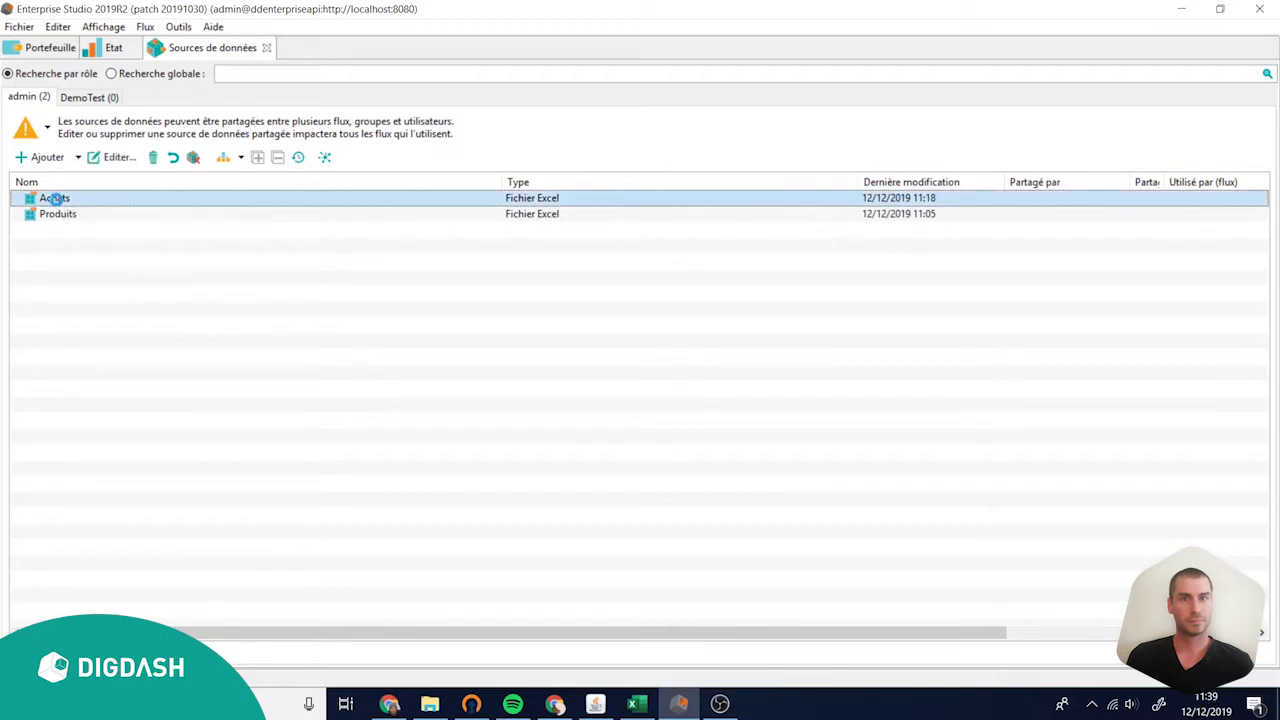
{"action": "double_click", "coordinate": [55, 199]}
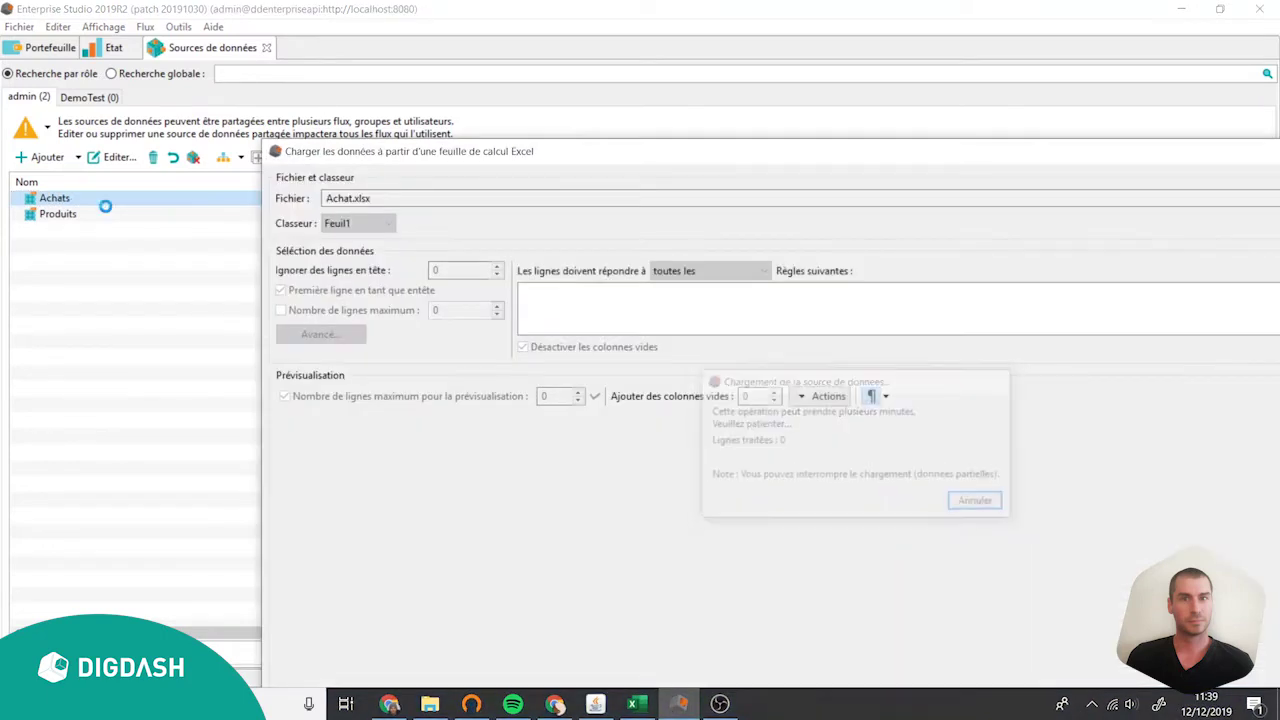
{"action": "left_click_drag", "start_coordinate": [432, 160], "coordinate": [403, 103]}
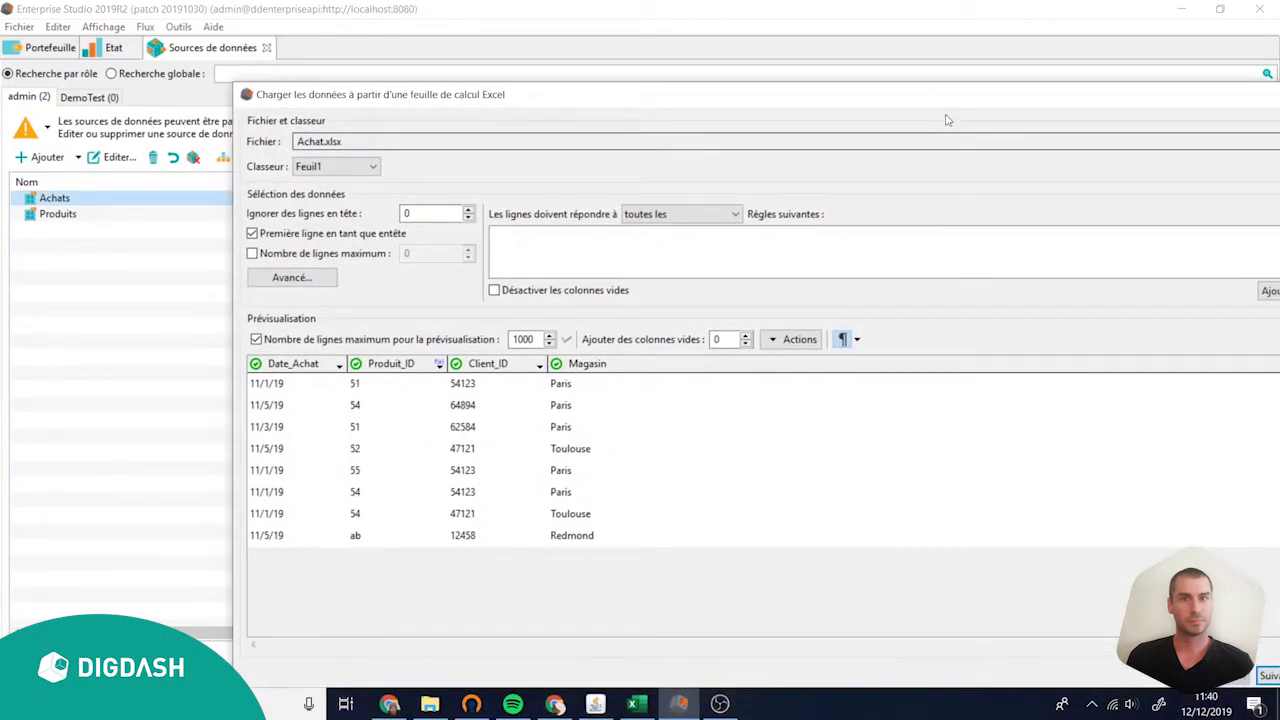
{"action": "left_click_drag", "start_coordinate": [904, 92], "coordinate": [743, 88]}
{"action": "key", "text": "Escape"}
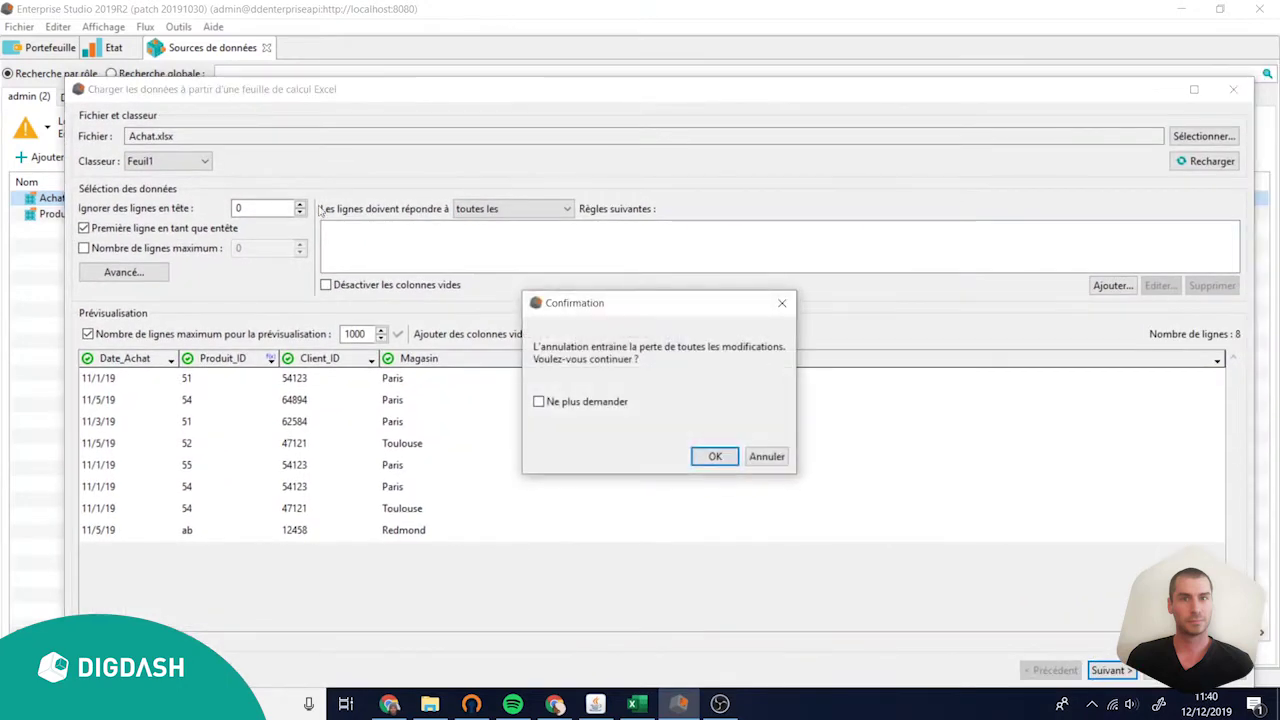
{"action": "left_click", "coordinate": [712, 456]}
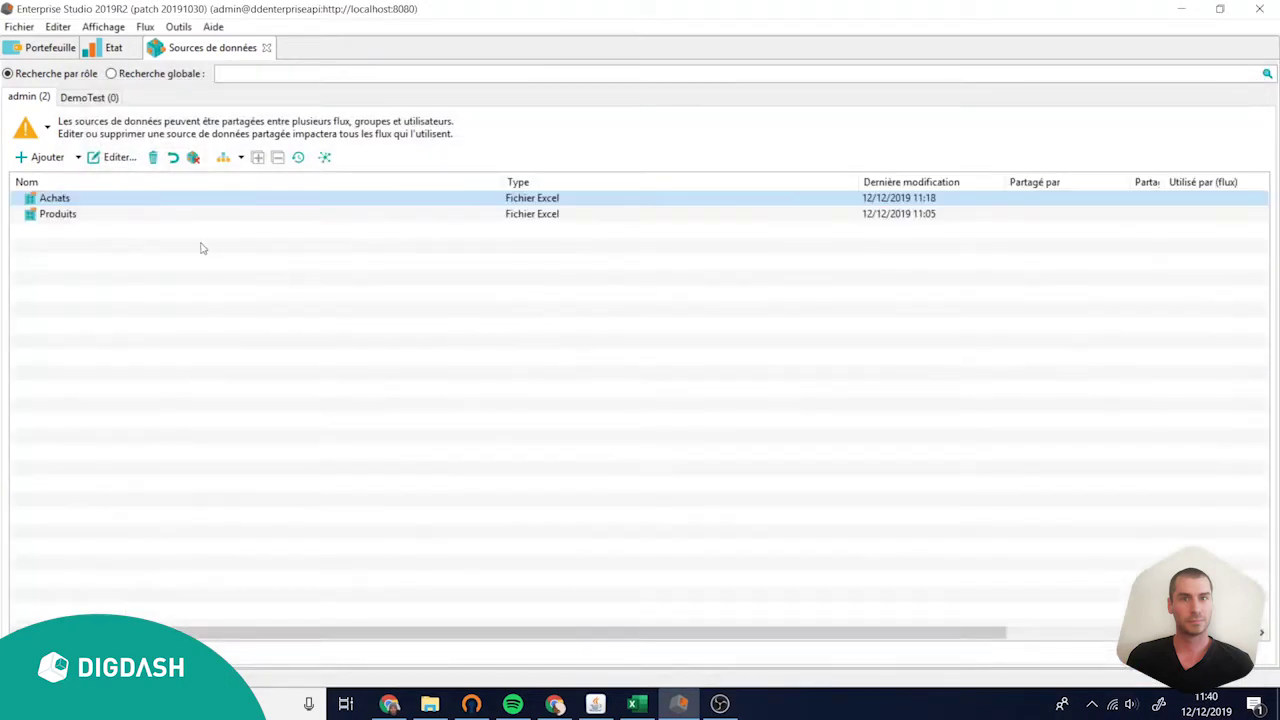
{"action": "double_click", "coordinate": [120, 215]}
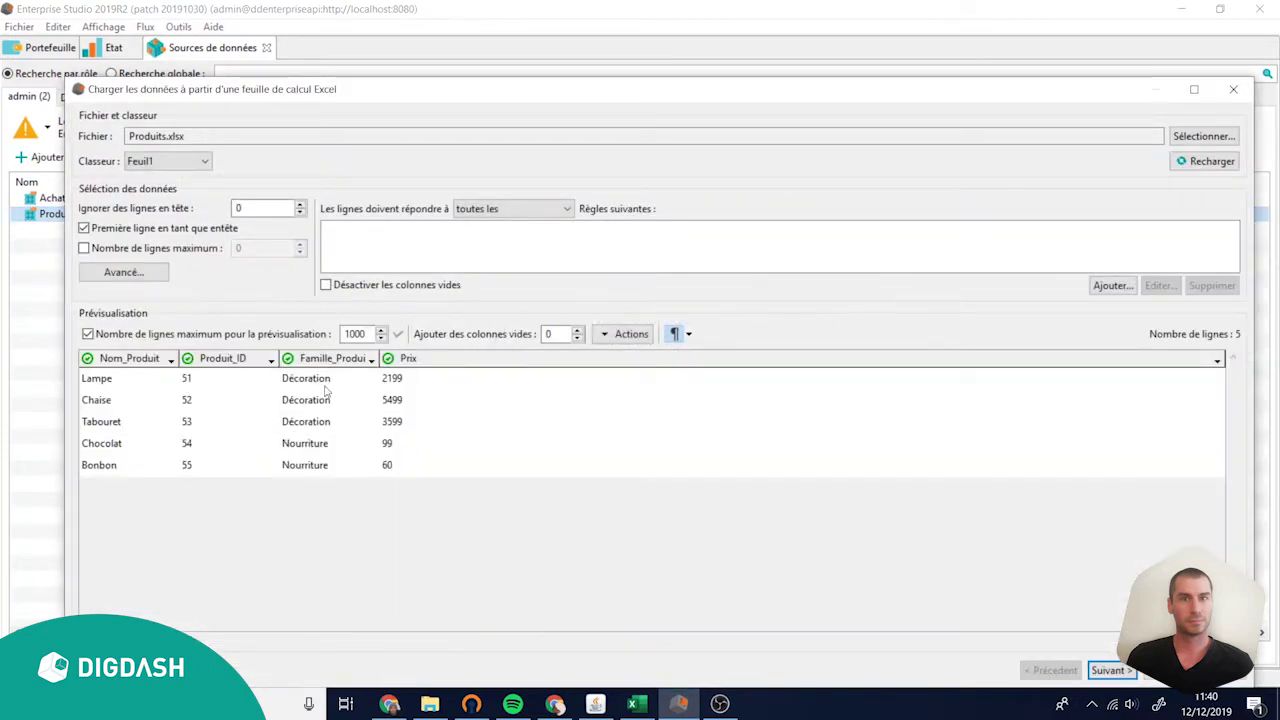
{"action": "left_click", "coordinate": [1165, 670]}
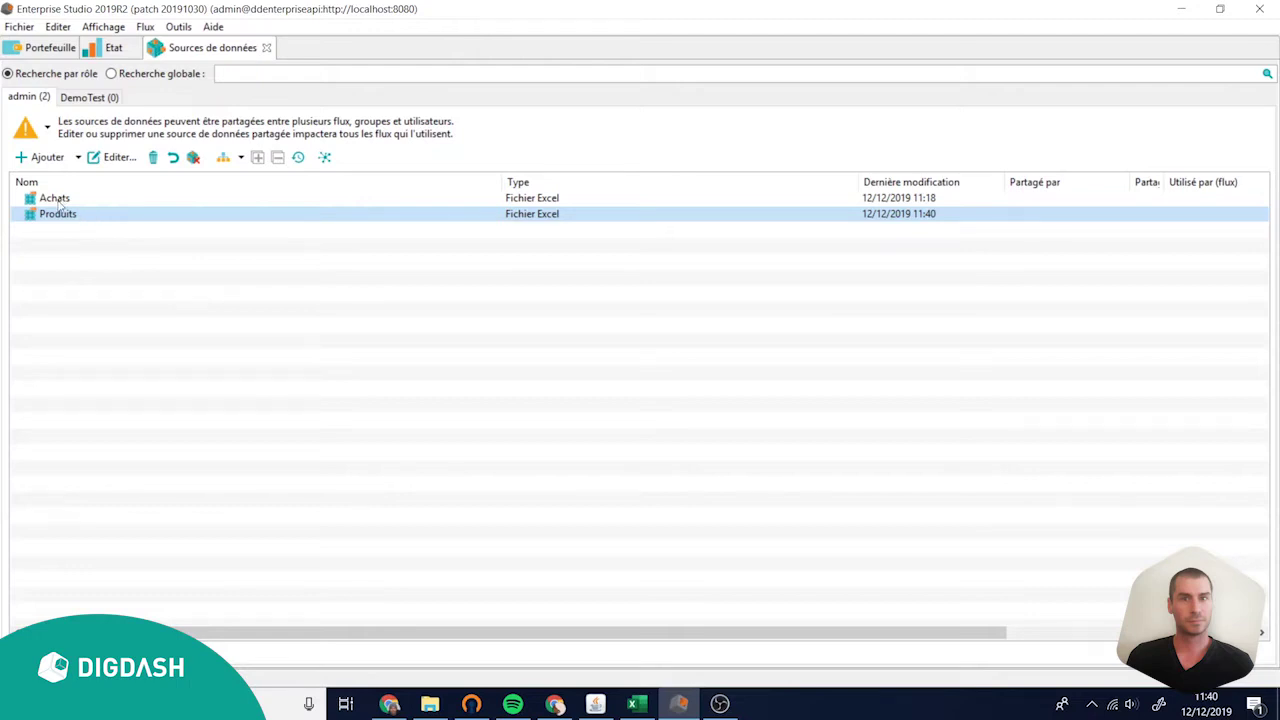
- Create a new join source from Achats, add Produits to it, and use Produit_ID as the key column
{"action": "left_click", "coordinate": [55, 199]}
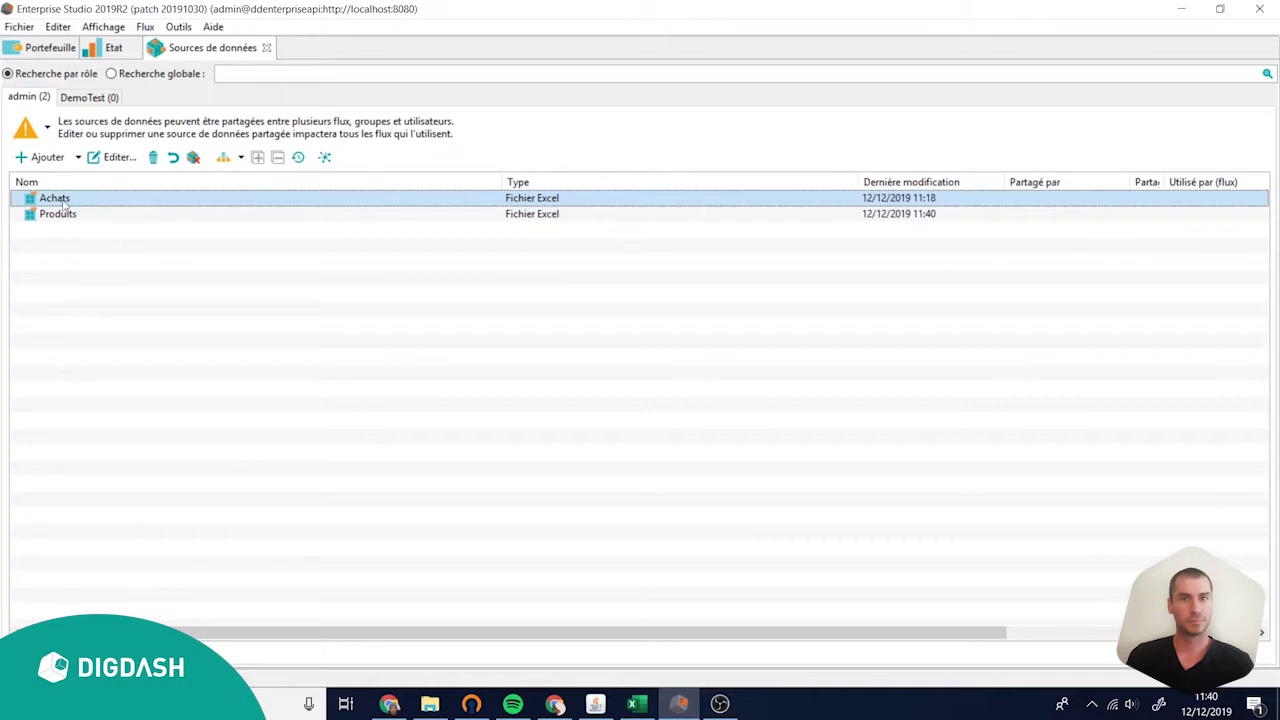
{"action": "right_click", "coordinate": [65, 201]}
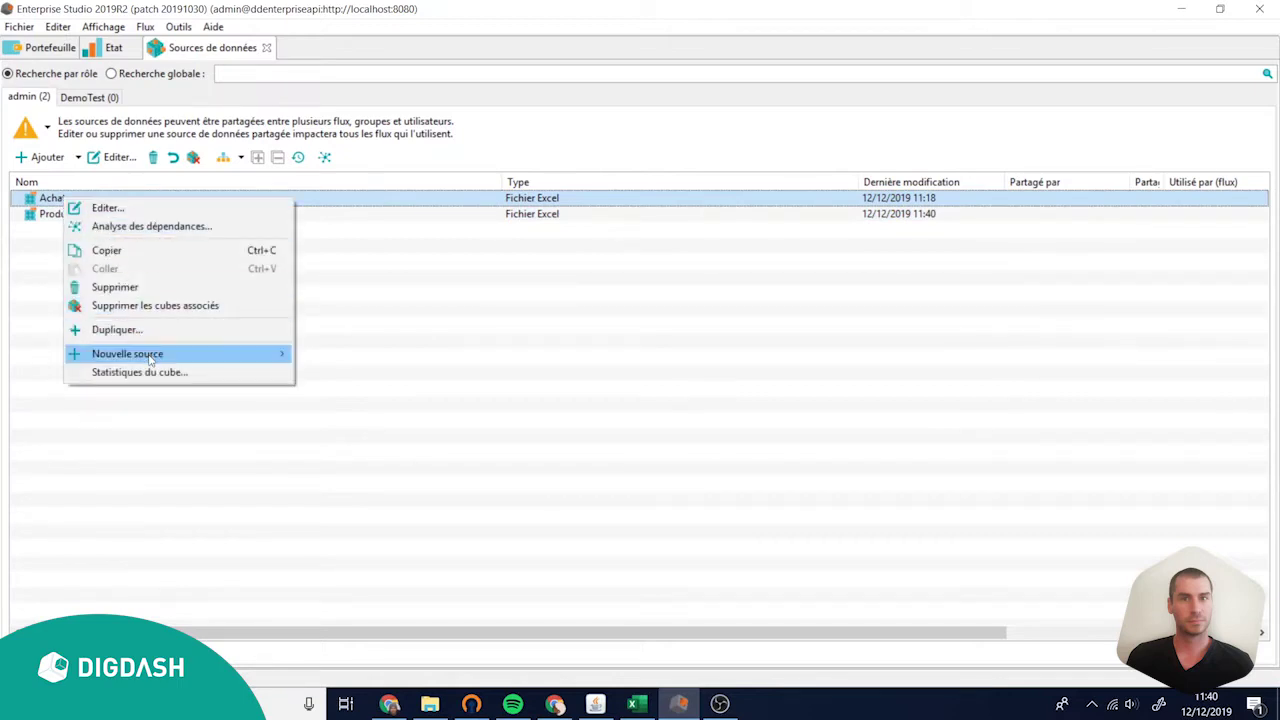
{"action": "mouse_move", "coordinate": [146, 358]}
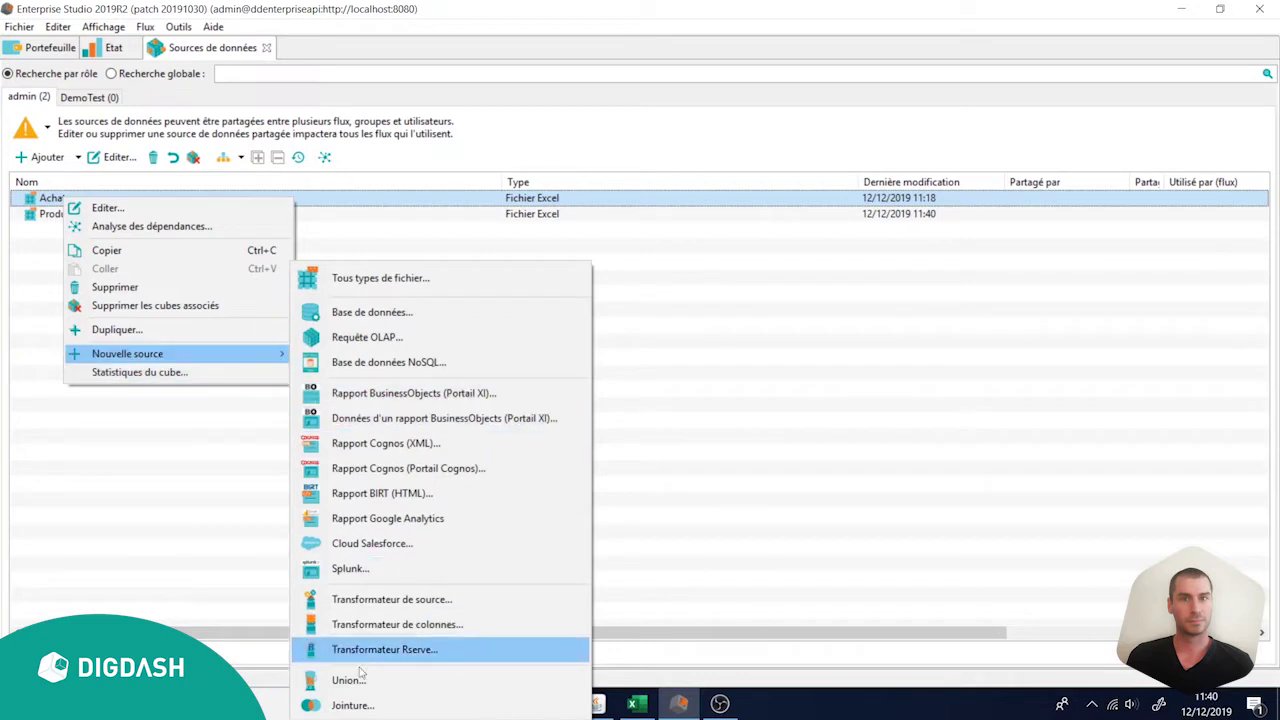
{"action": "left_click", "coordinate": [355, 706]}
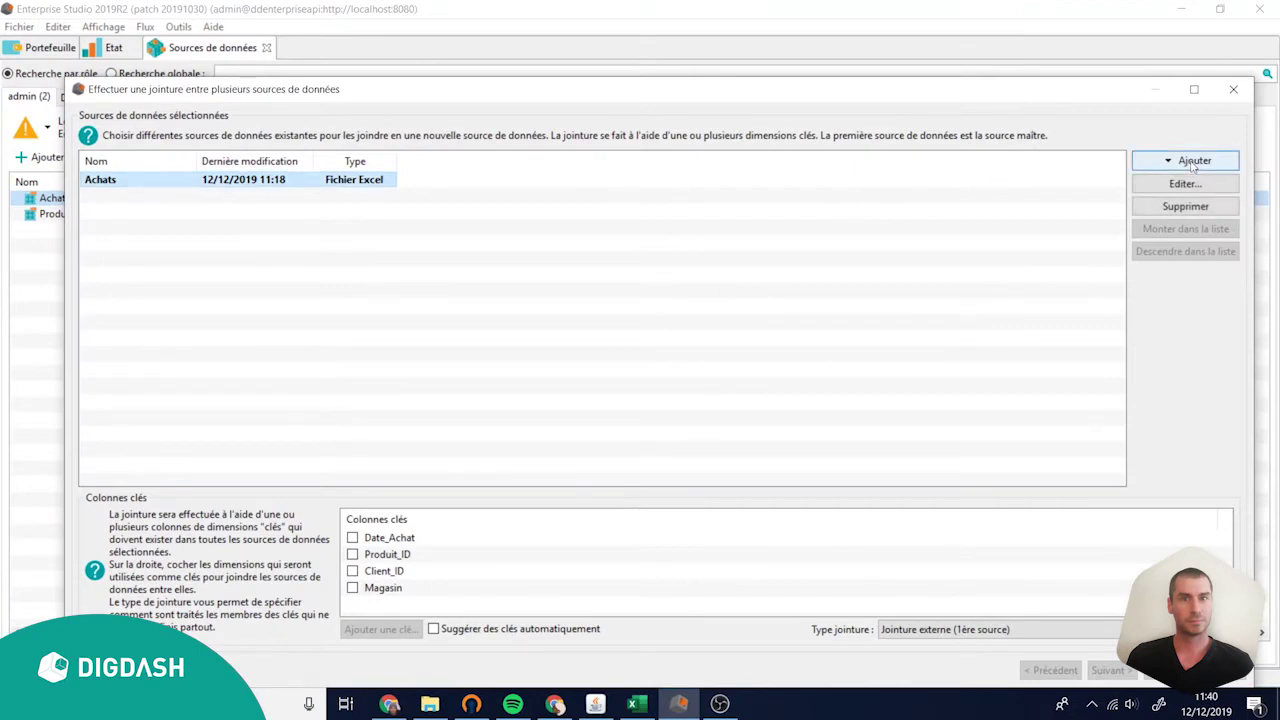
{"action": "left_click", "coordinate": [1192, 163]}
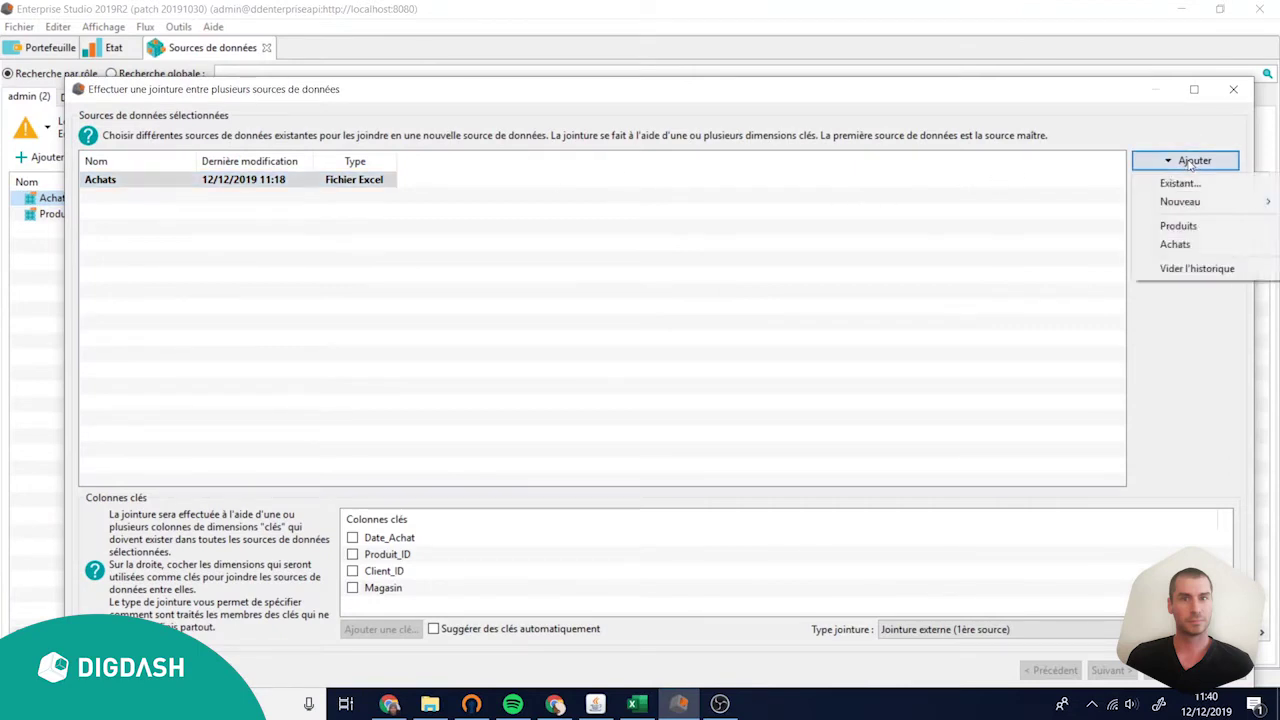
{"action": "left_click", "coordinate": [1188, 228]}
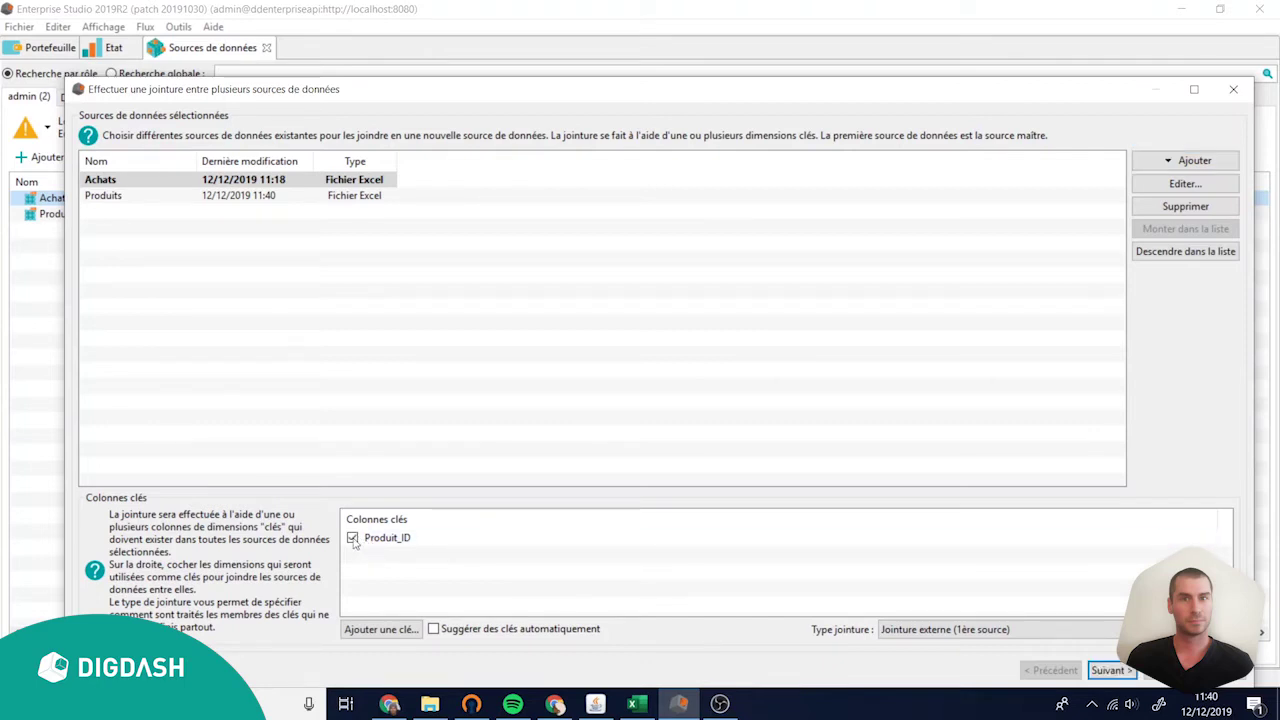
{"action": "left_click", "coordinate": [353, 539]}
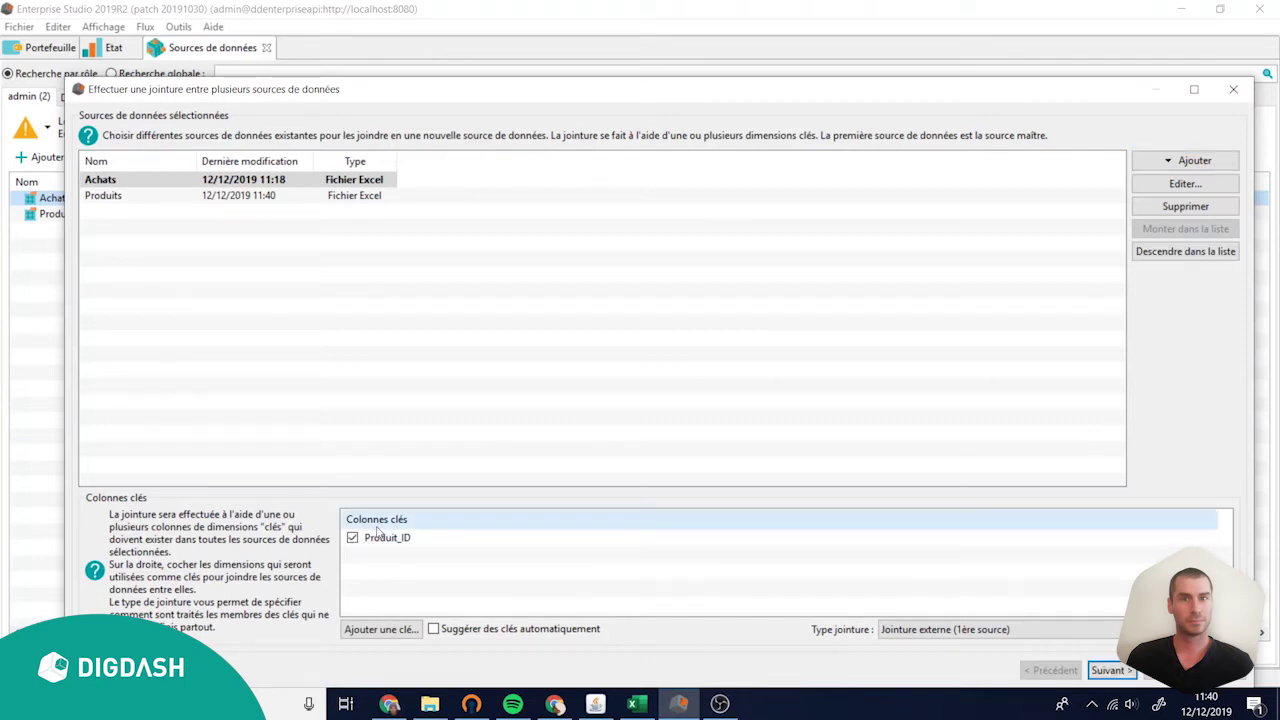
{"action": "left_click", "coordinate": [372, 630]}
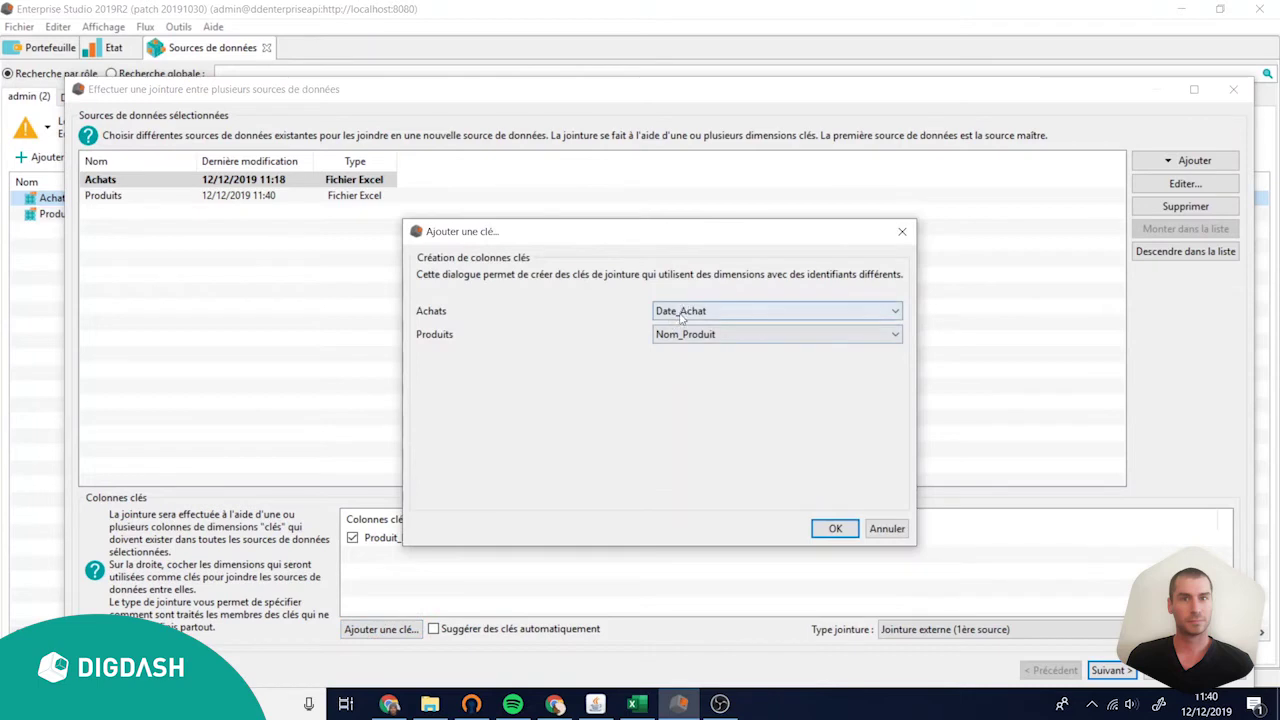
{"action": "left_click", "coordinate": [680, 313]}
{"action": "left_click", "coordinate": [678, 328]}
{"action": "left_click", "coordinate": [680, 335]}
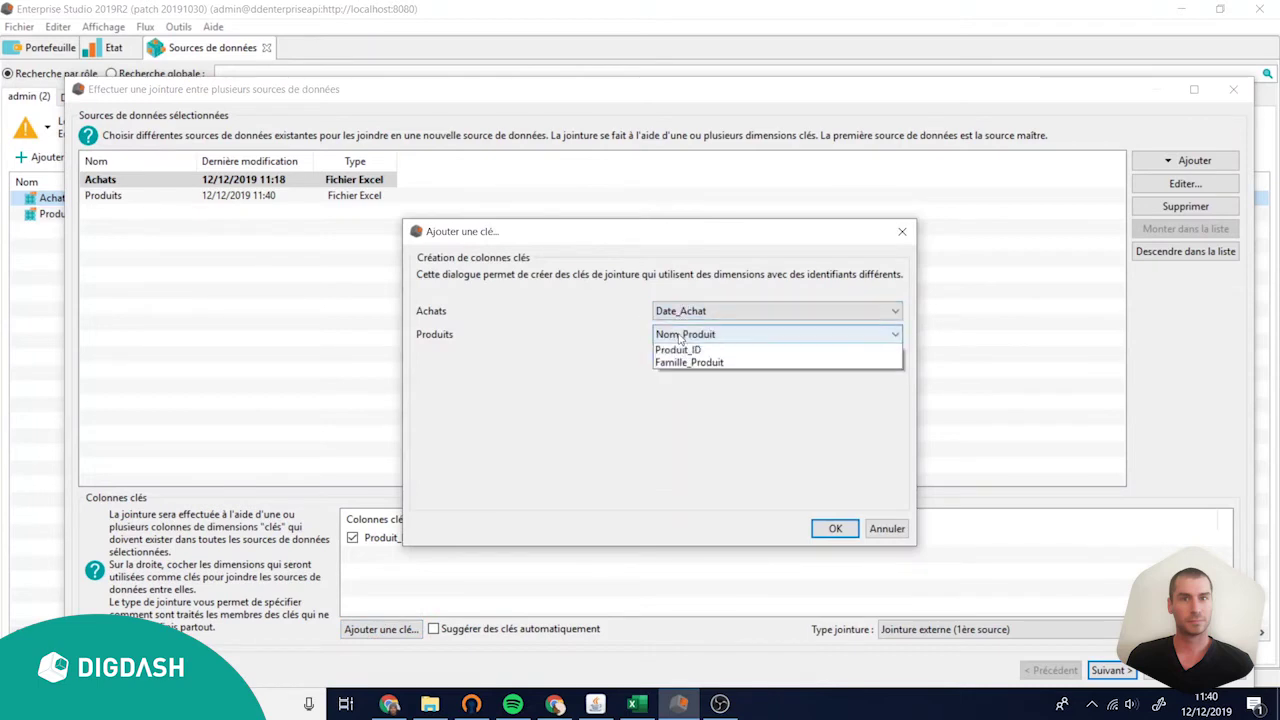
{"action": "left_click", "coordinate": [613, 340]}
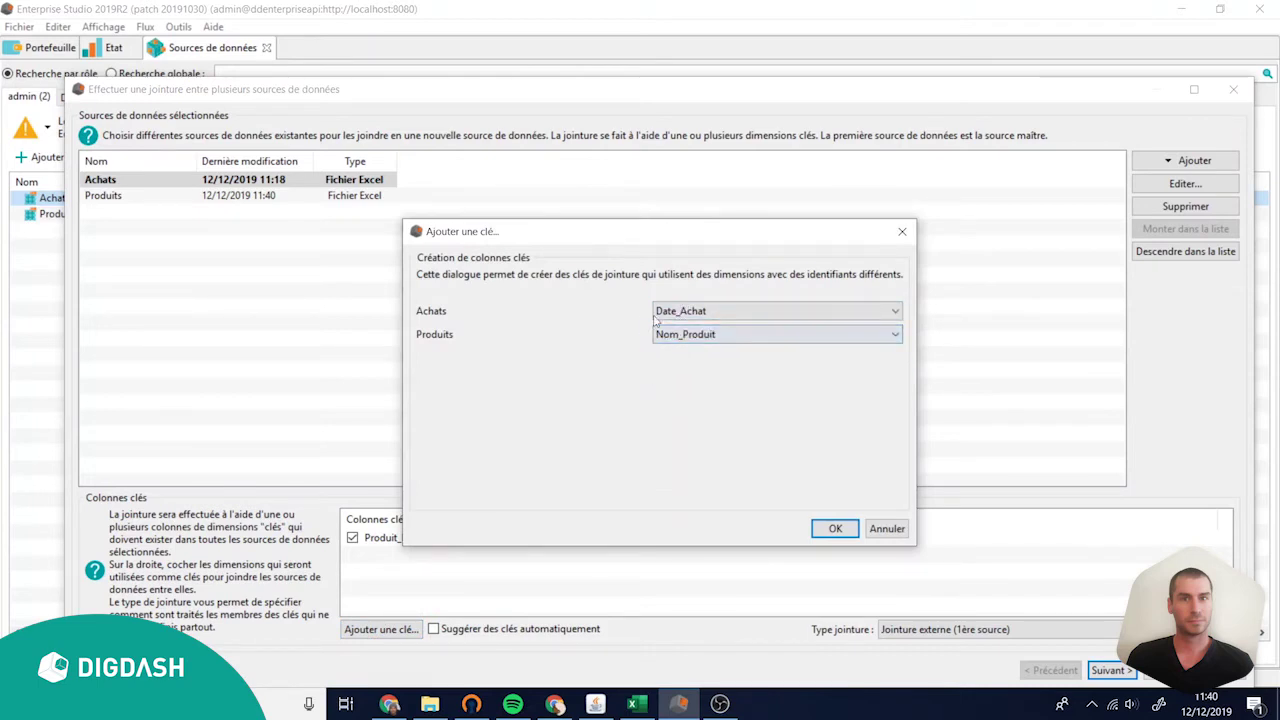
{"action": "left_click", "coordinate": [874, 524]}
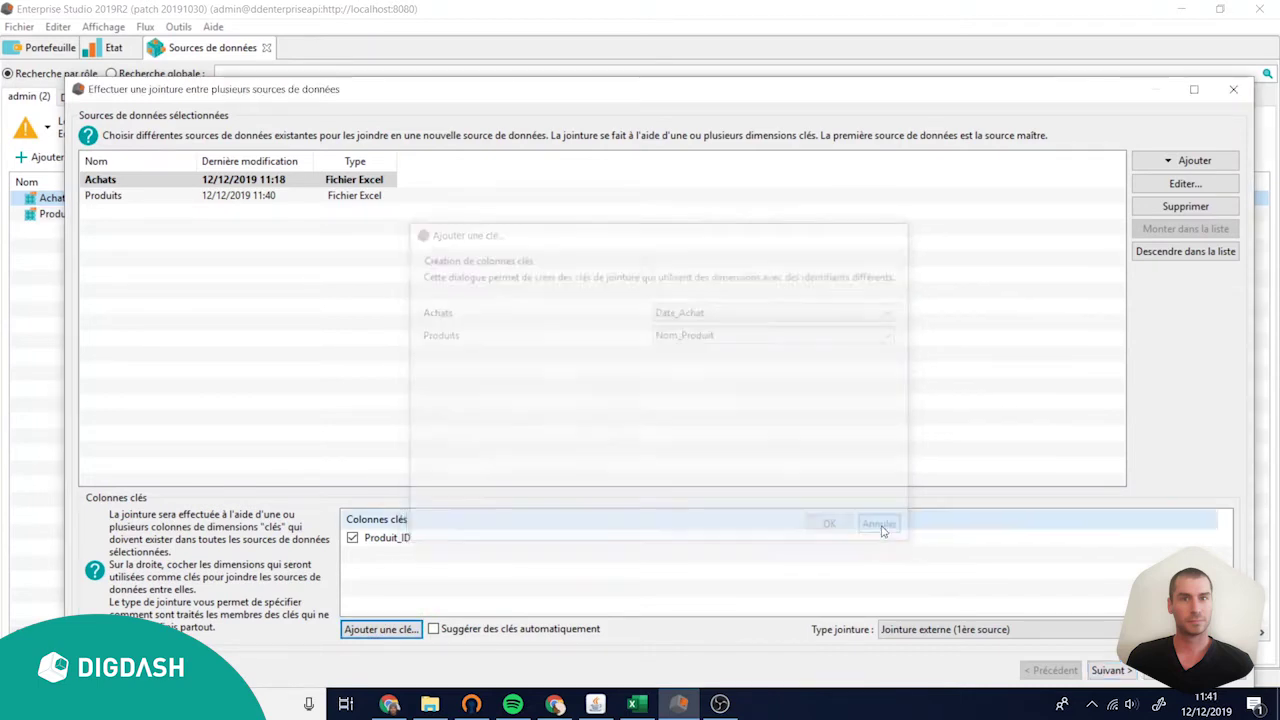
- Try the join type Jointure interne and restore Jointure externe (1ère source)
{"action": "left_click", "coordinate": [929, 632]}
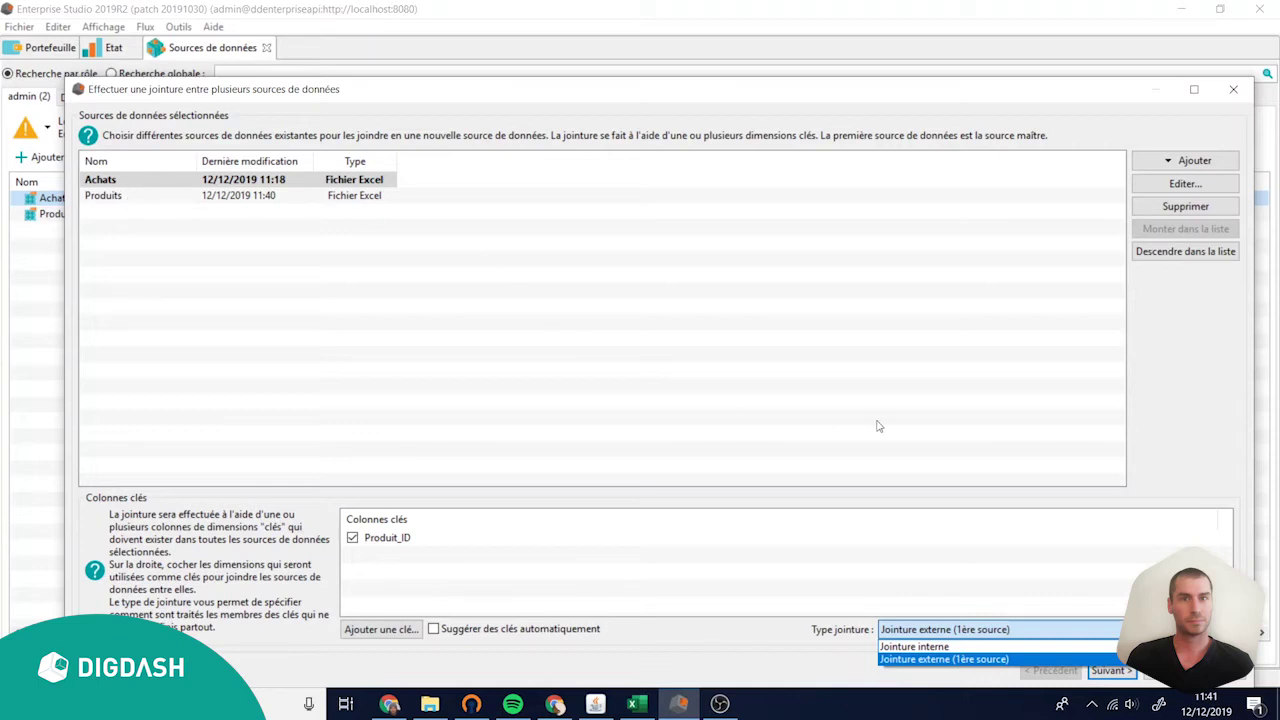
{"action": "left_click", "coordinate": [915, 646]}
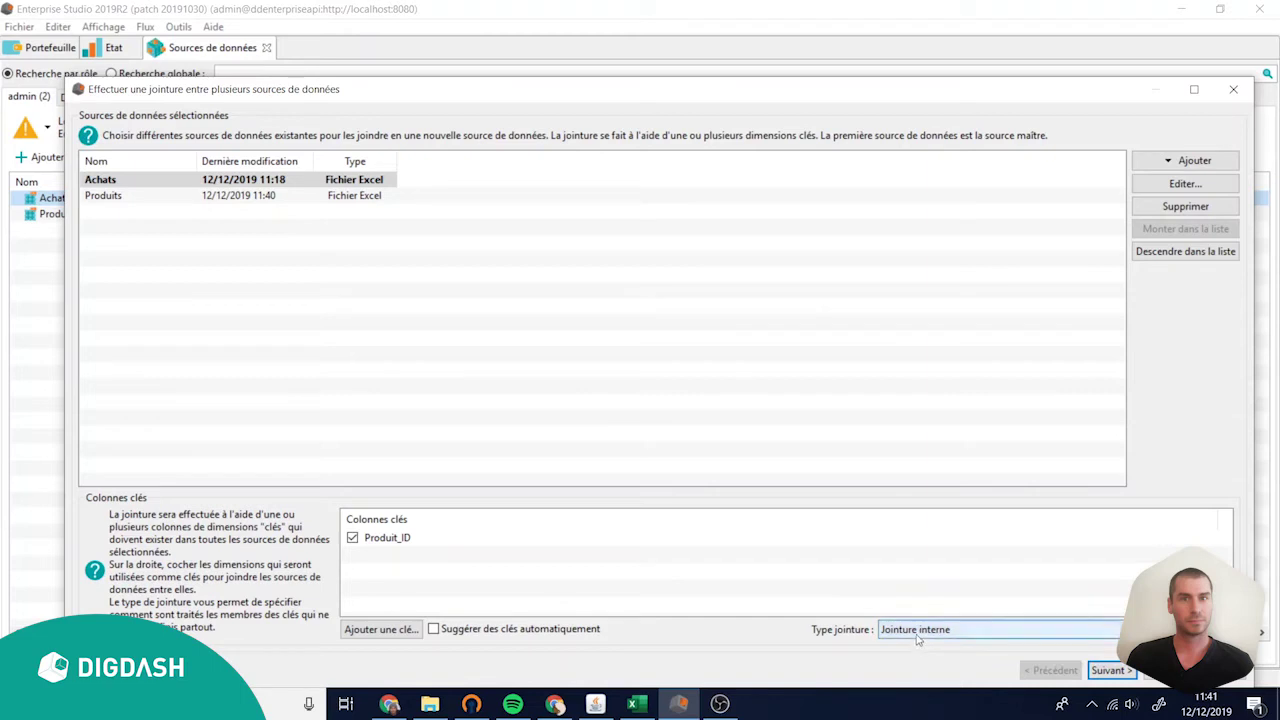
{"action": "left_click", "coordinate": [132, 182]}
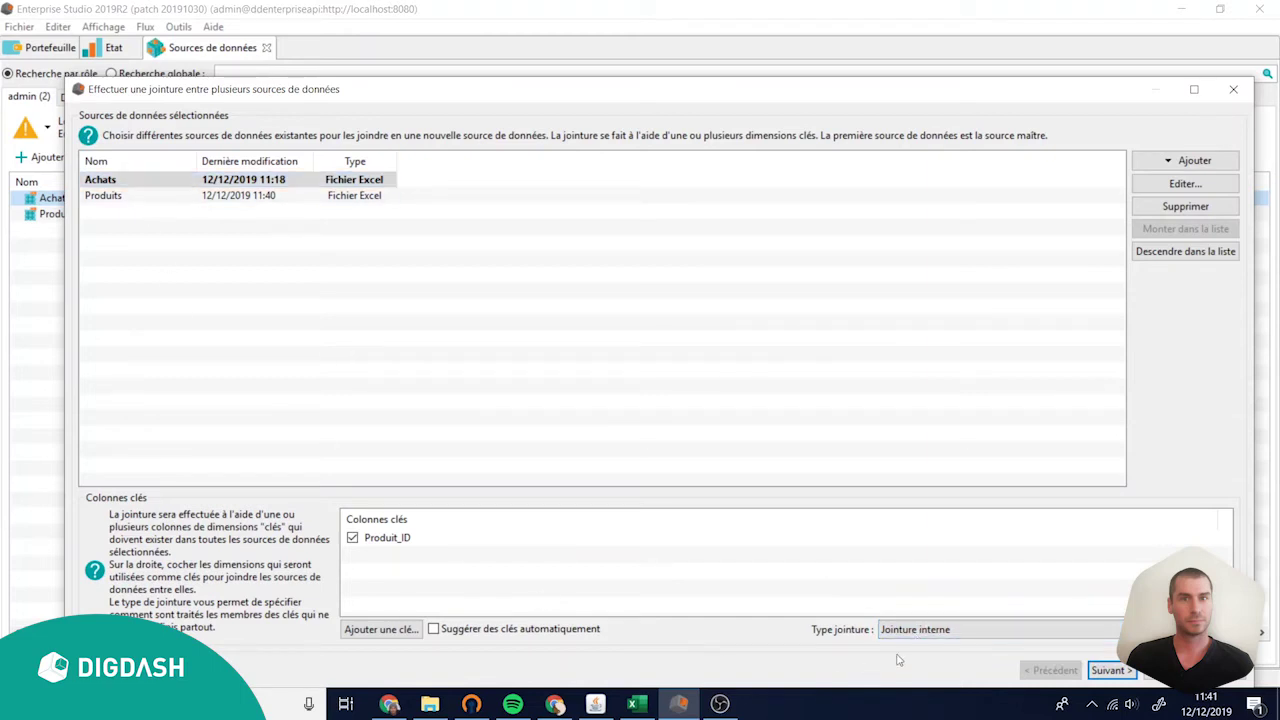
{"action": "left_click", "coordinate": [938, 633]}
{"action": "left_click", "coordinate": [928, 660]}
- Name the join source "Jointure Achat produit" and save it
{"action": "left_click", "coordinate": [1102, 671]}
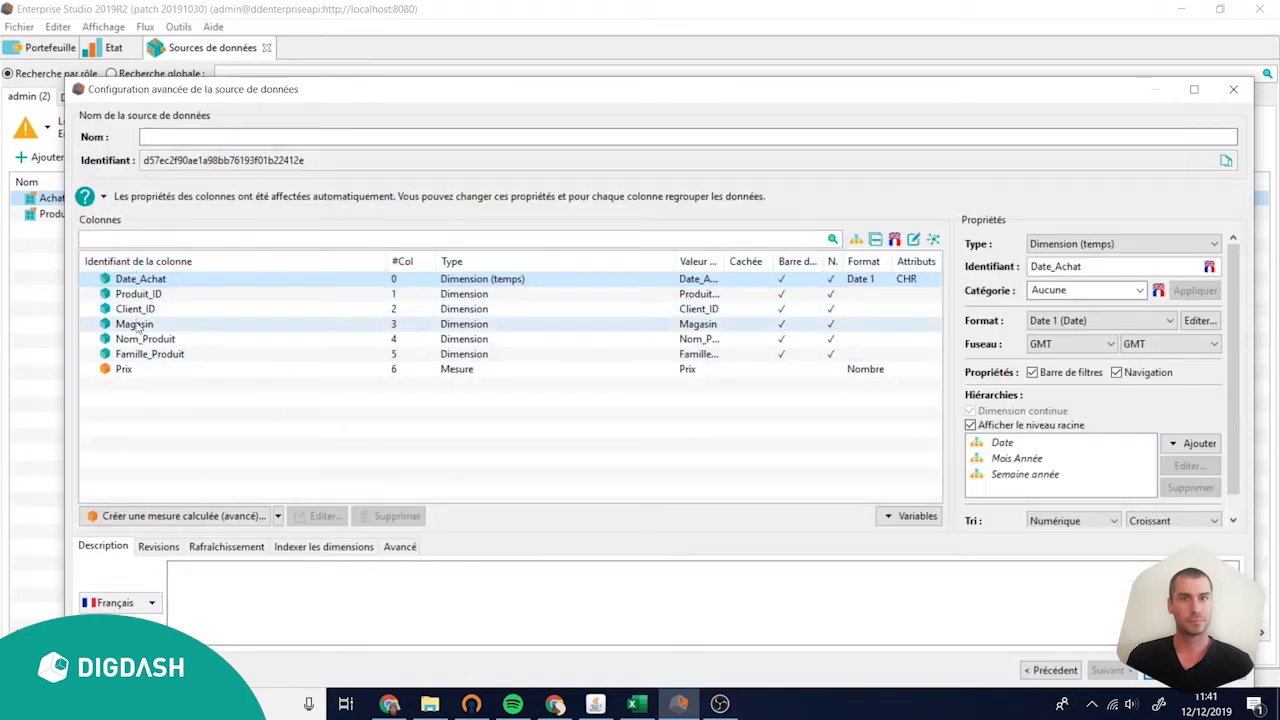
{"action": "left_click", "coordinate": [166, 141]}
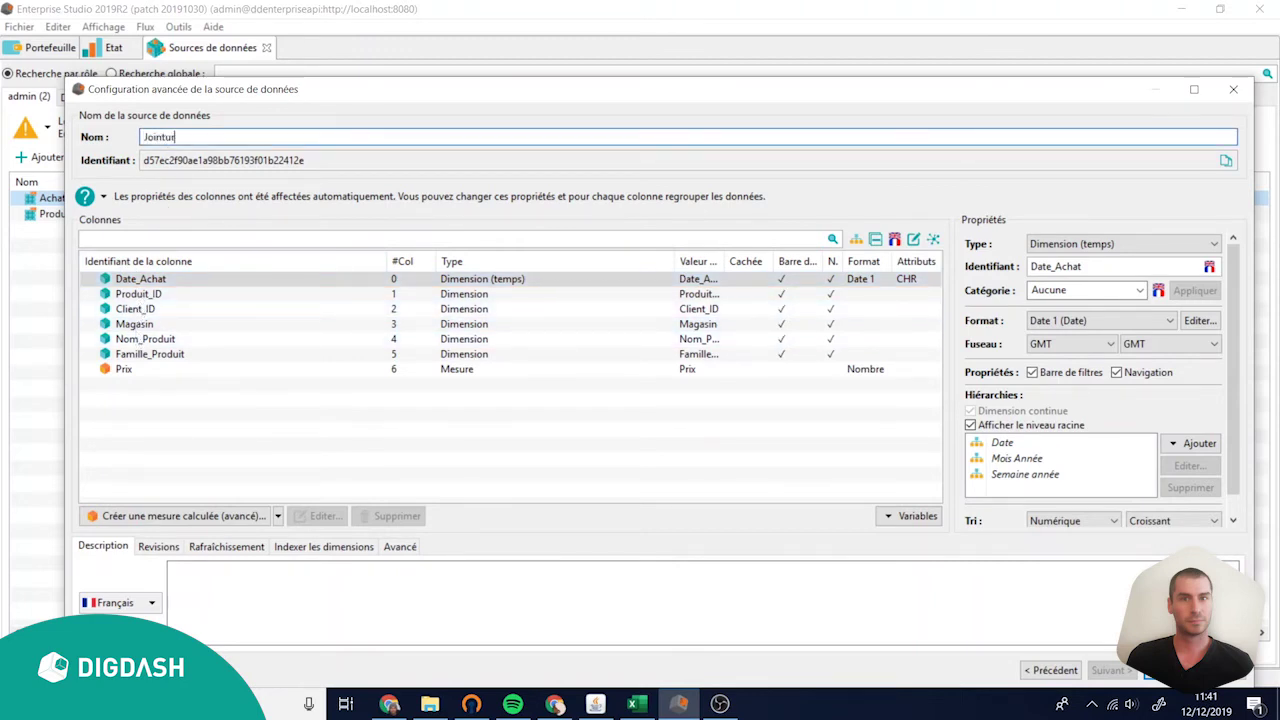
{"action": "type", "text": "t produit"}
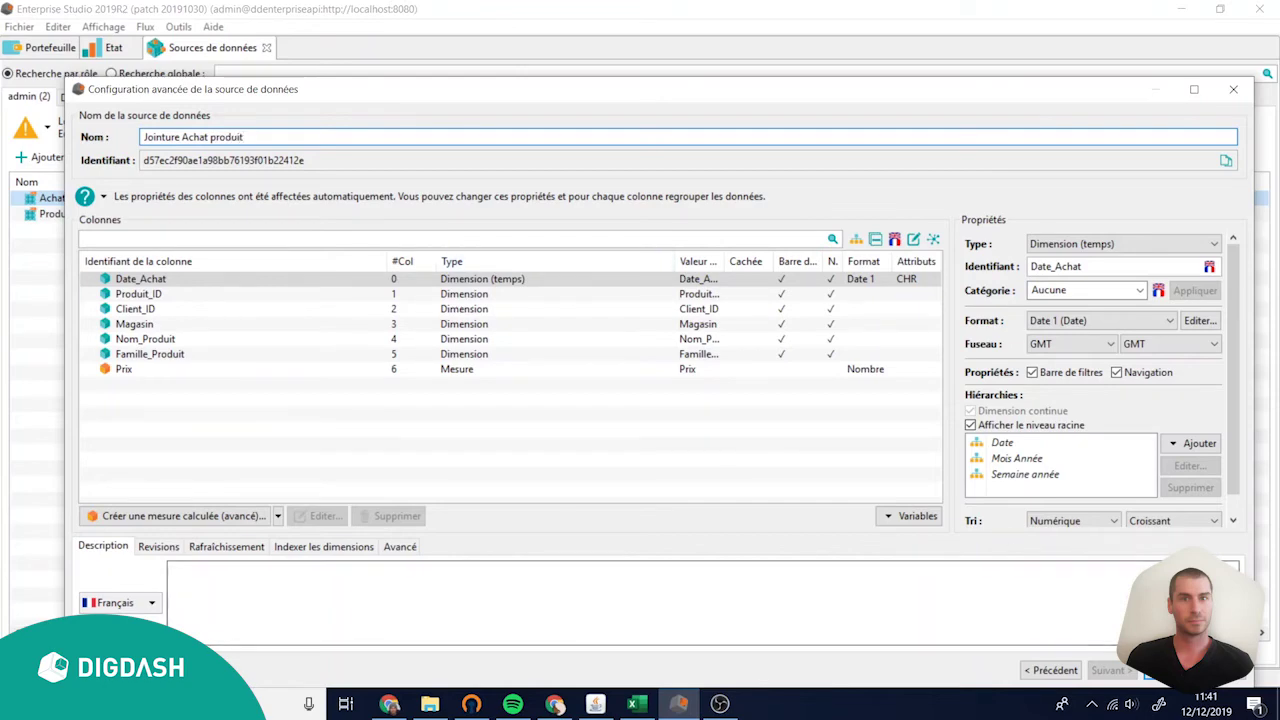
{"action": "left_click", "coordinate": [1165, 670]}
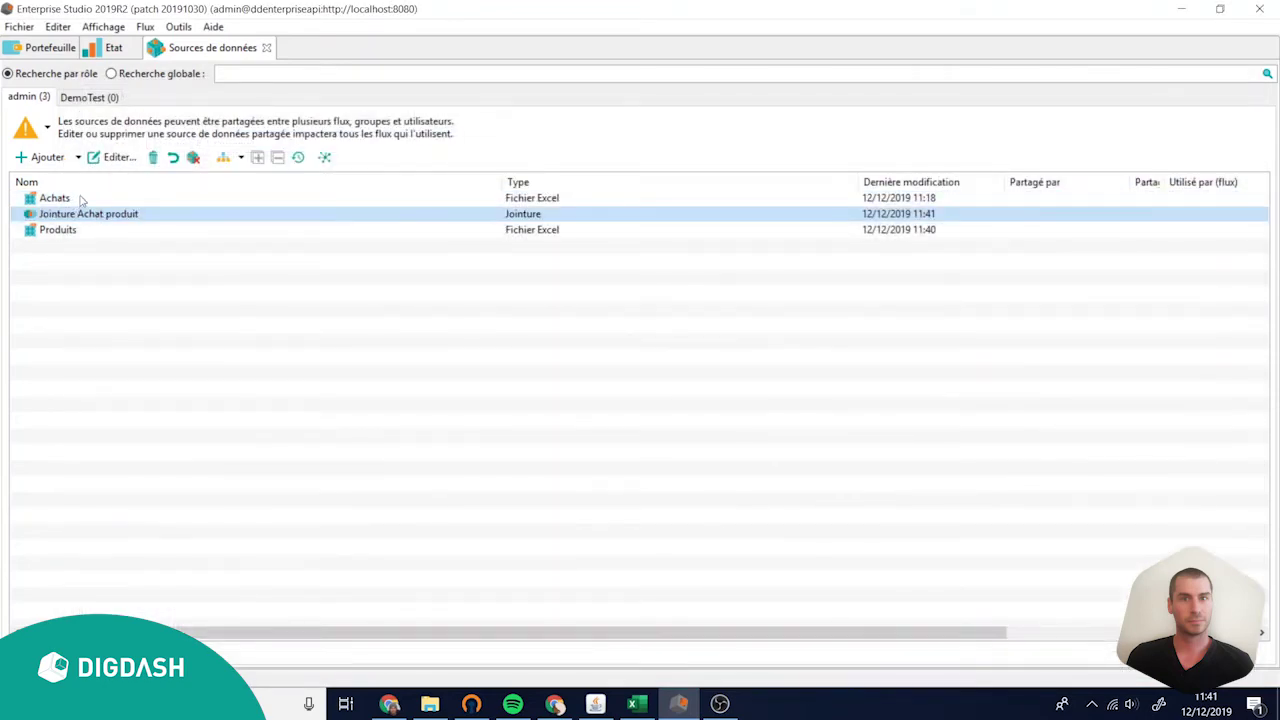
- Create a new table flow in the portfolio based on the Jointure Achat produit source
{"action": "left_click", "coordinate": [50, 48]}
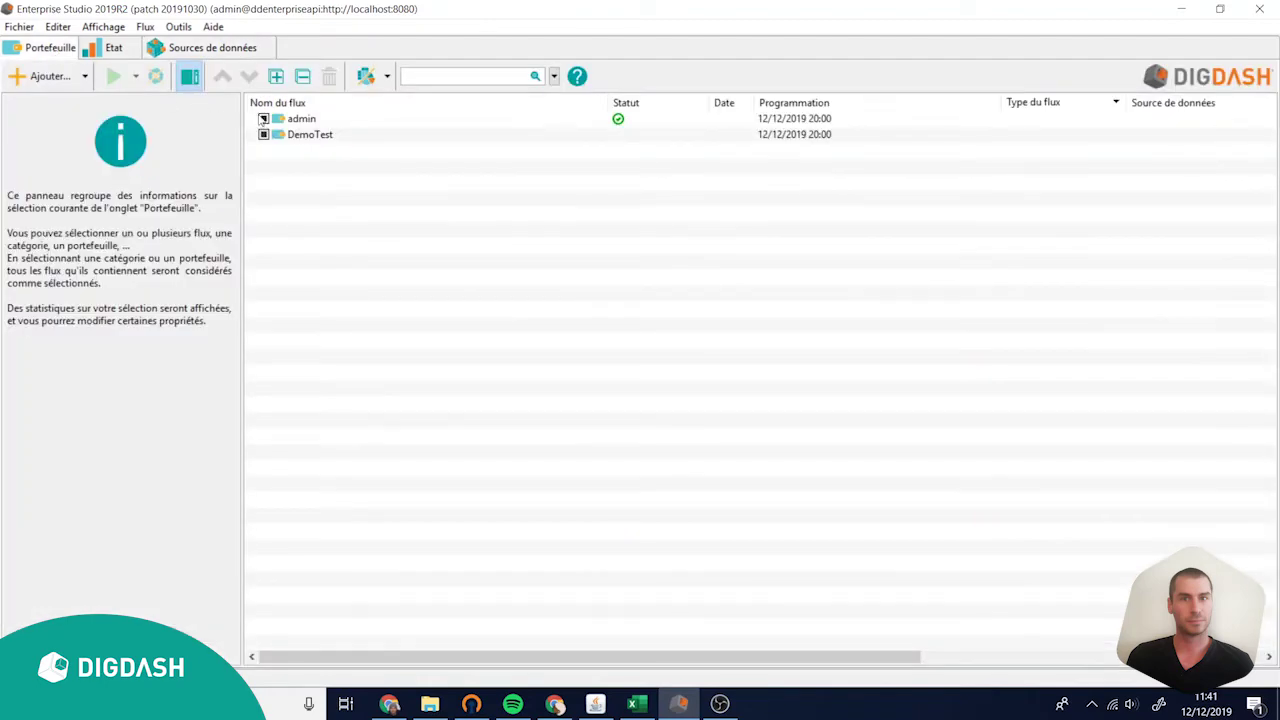
{"action": "left_click", "coordinate": [45, 76]}
{"action": "left_click", "coordinate": [297, 284]}
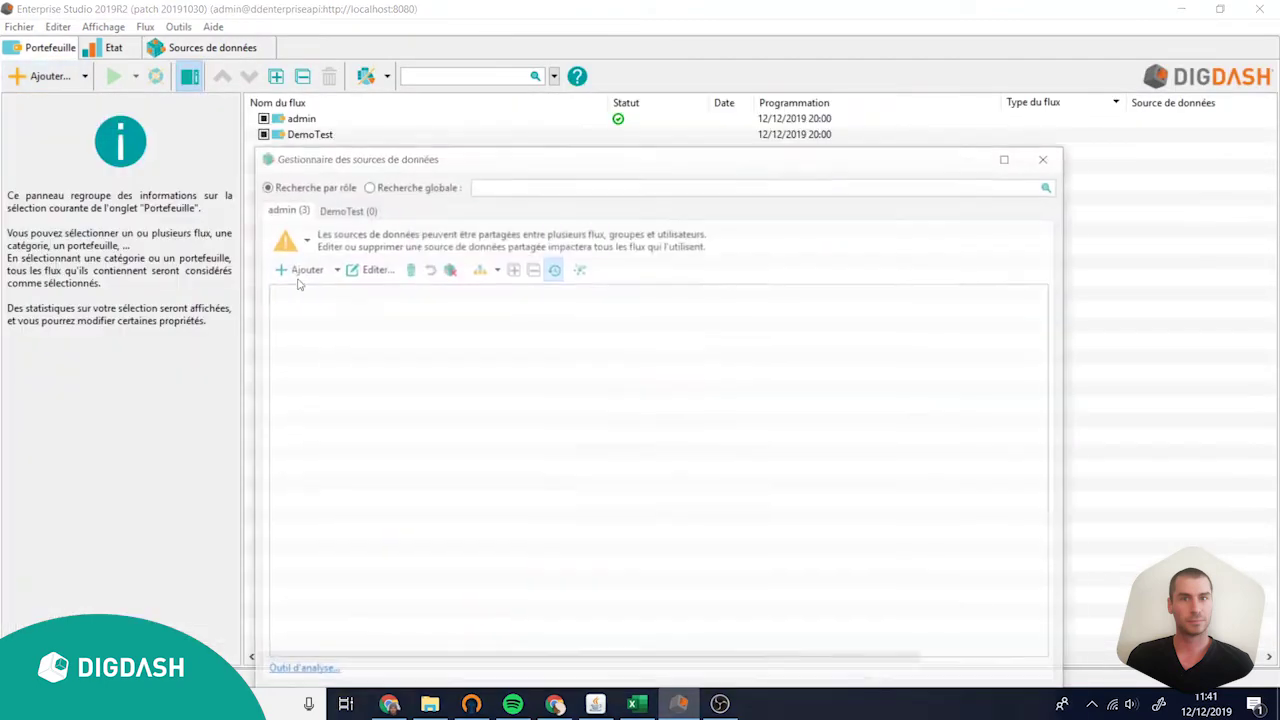
{"action": "double_click", "coordinate": [322, 310]}
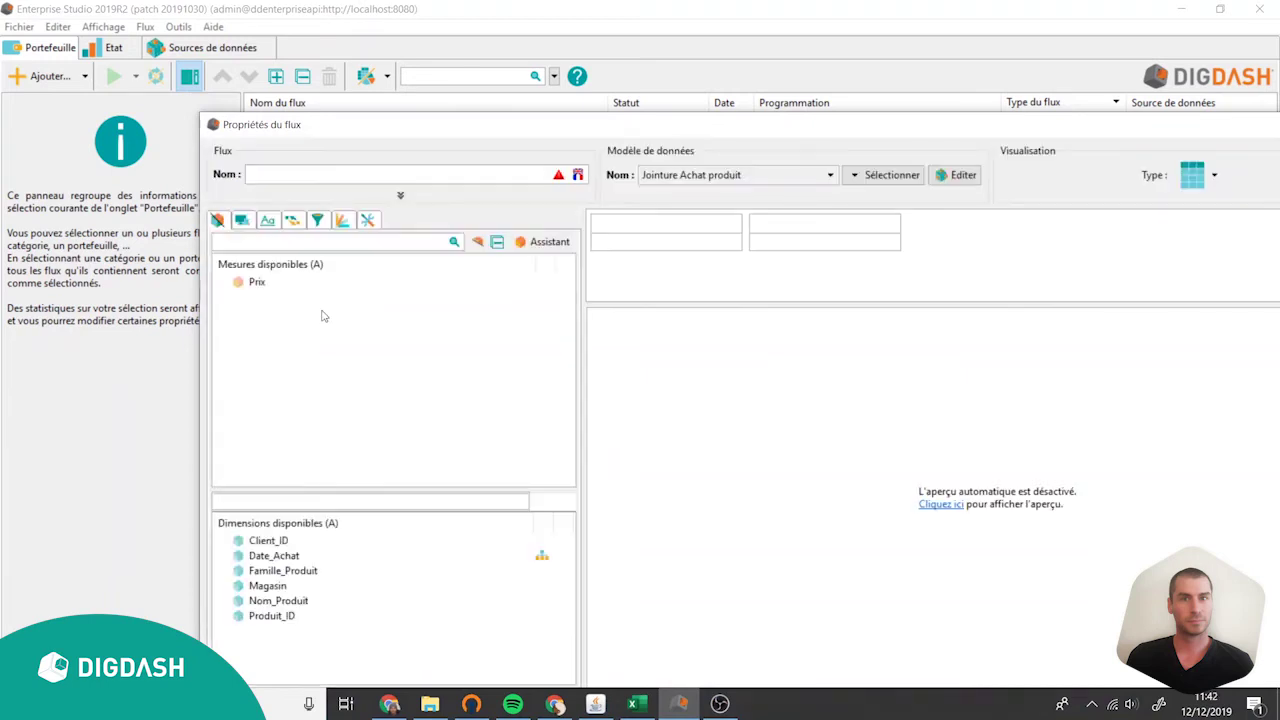
- Assign all available dimensions to the table columns, using the Jour level of the Mois Année hierarchy for Date_Achat
{"action": "left_click_drag", "start_coordinate": [289, 557], "coordinate": [284, 615]}
{"action": "key", "text": "ctrl+a"}
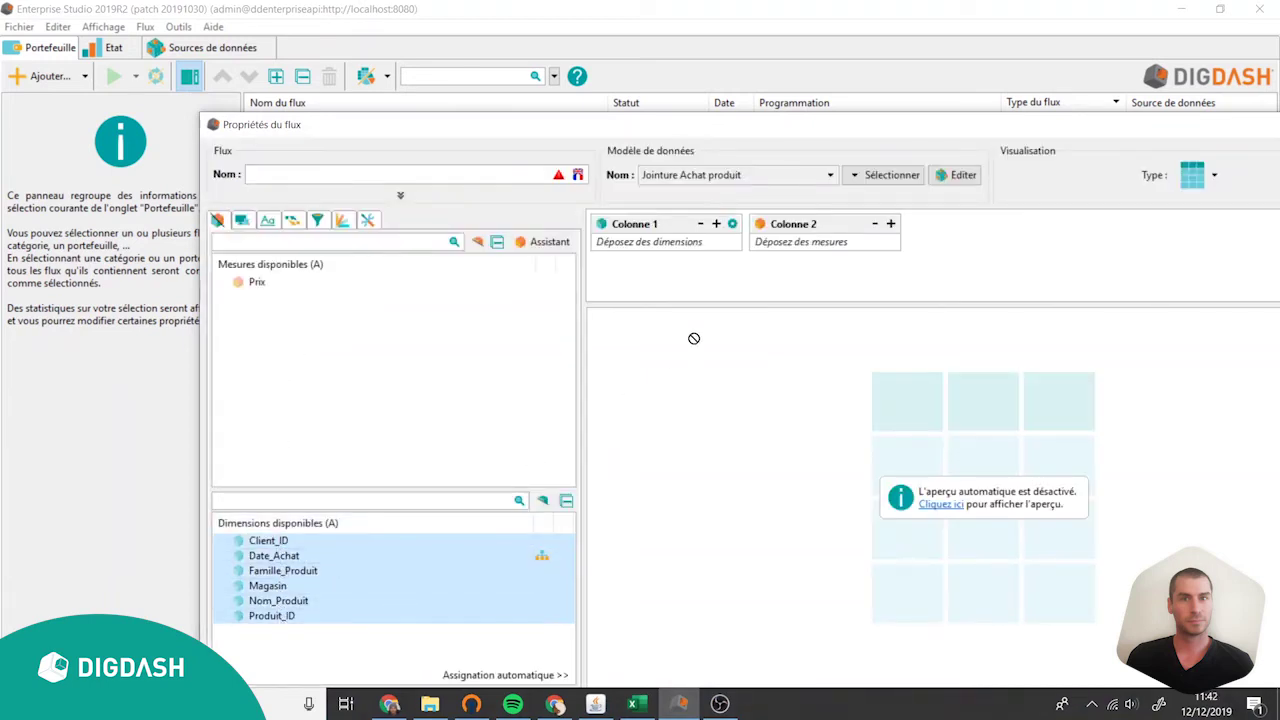
{"action": "left_click_drag", "start_coordinate": [692, 281], "coordinate": [693, 282]}
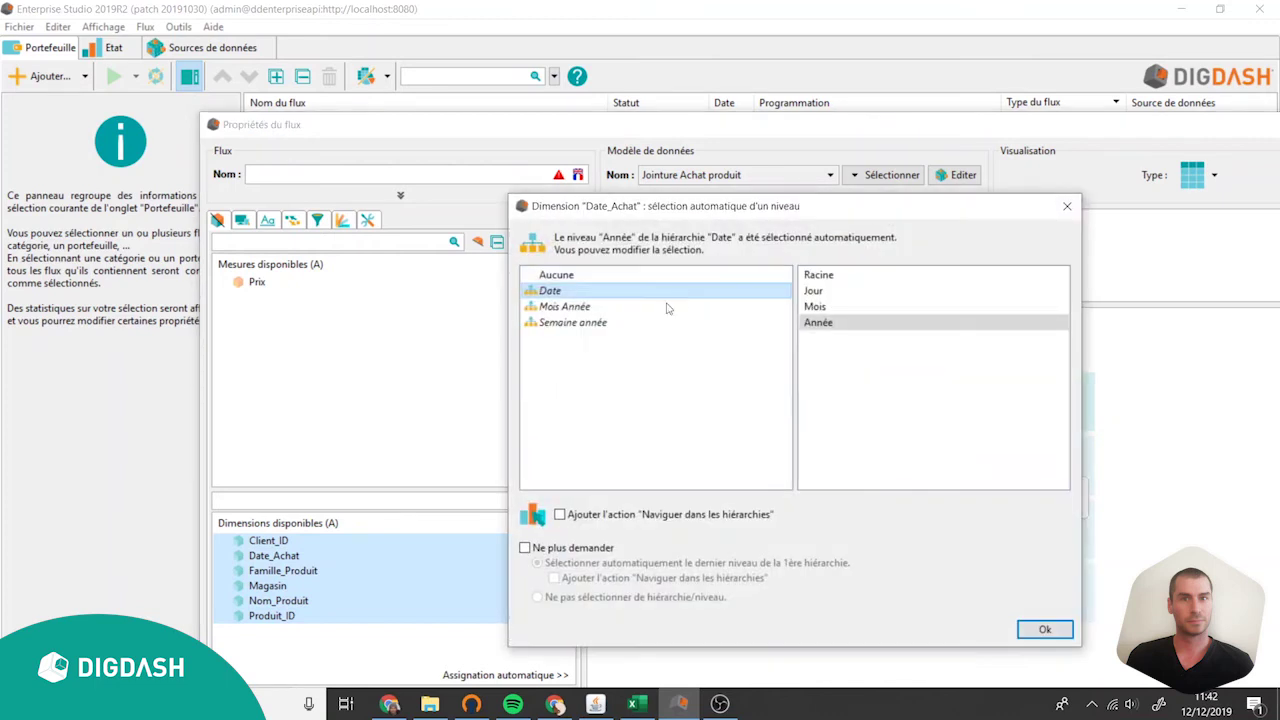
{"action": "left_click", "coordinate": [575, 306]}
{"action": "left_click", "coordinate": [817, 292]}
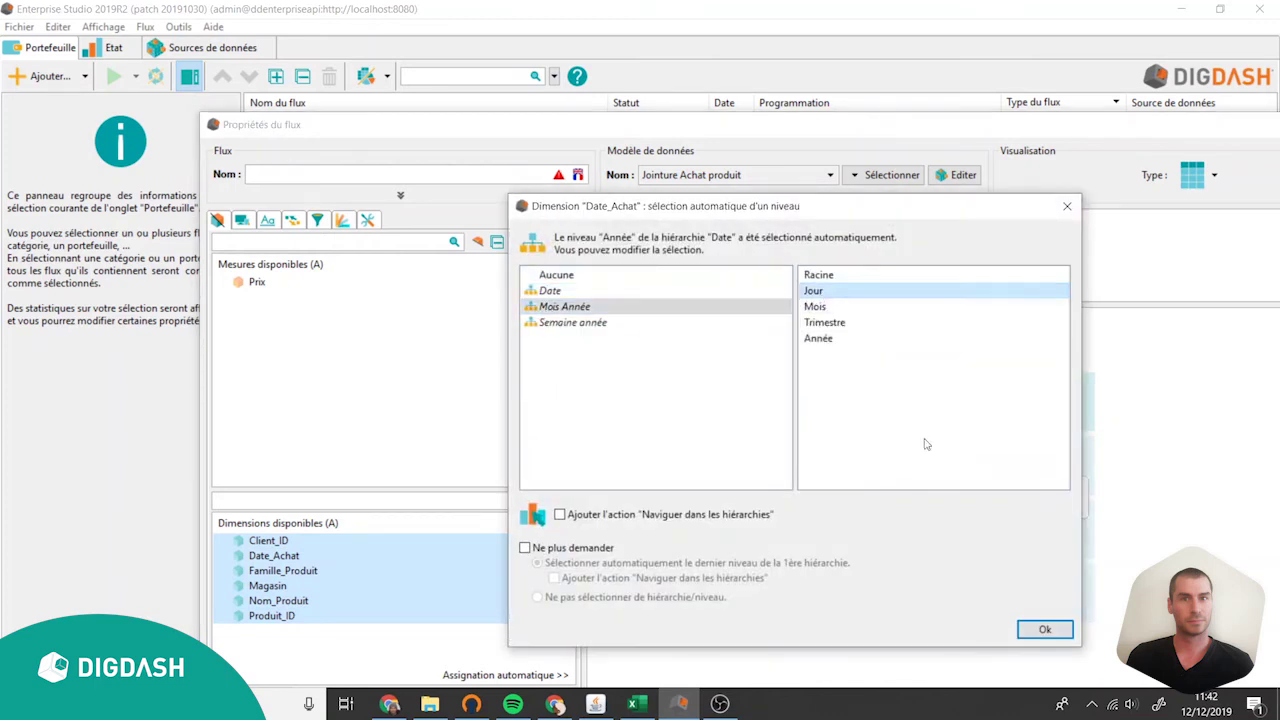
{"action": "left_click", "coordinate": [1044, 629]}
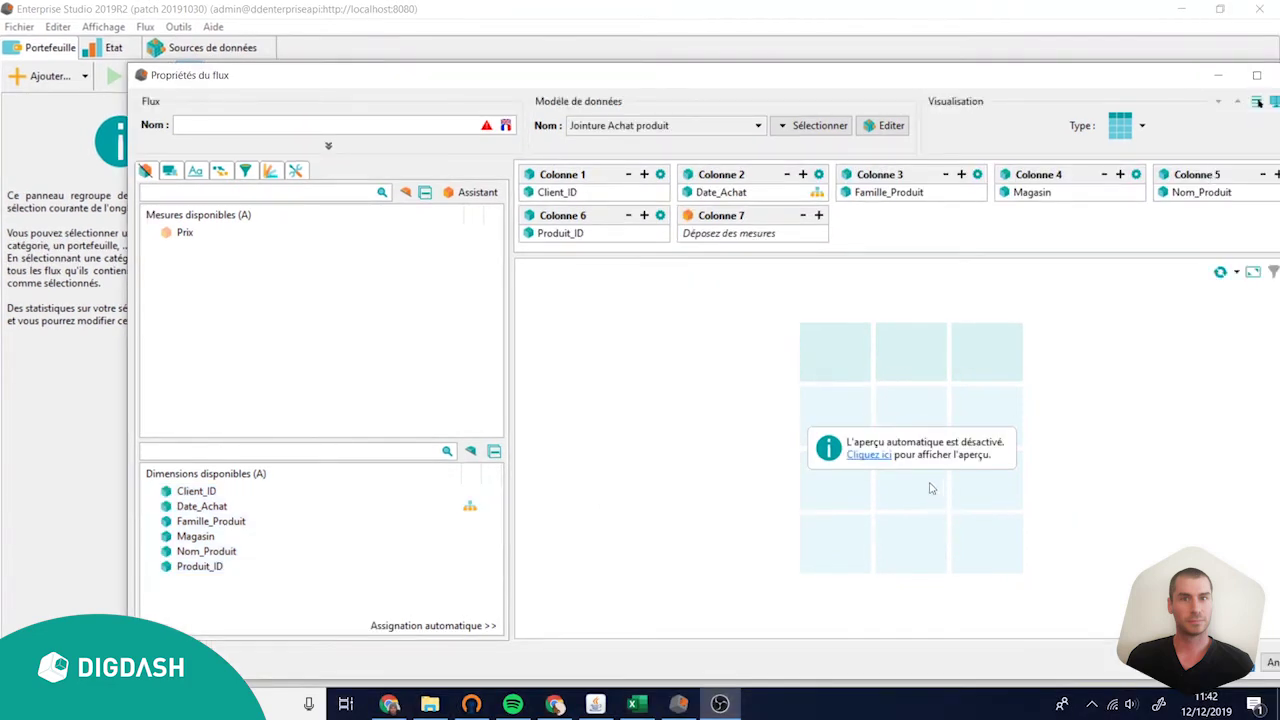
- Display the table preview and examine the Redmond row with product ID ab
{"action": "left_click", "coordinate": [866, 455]}
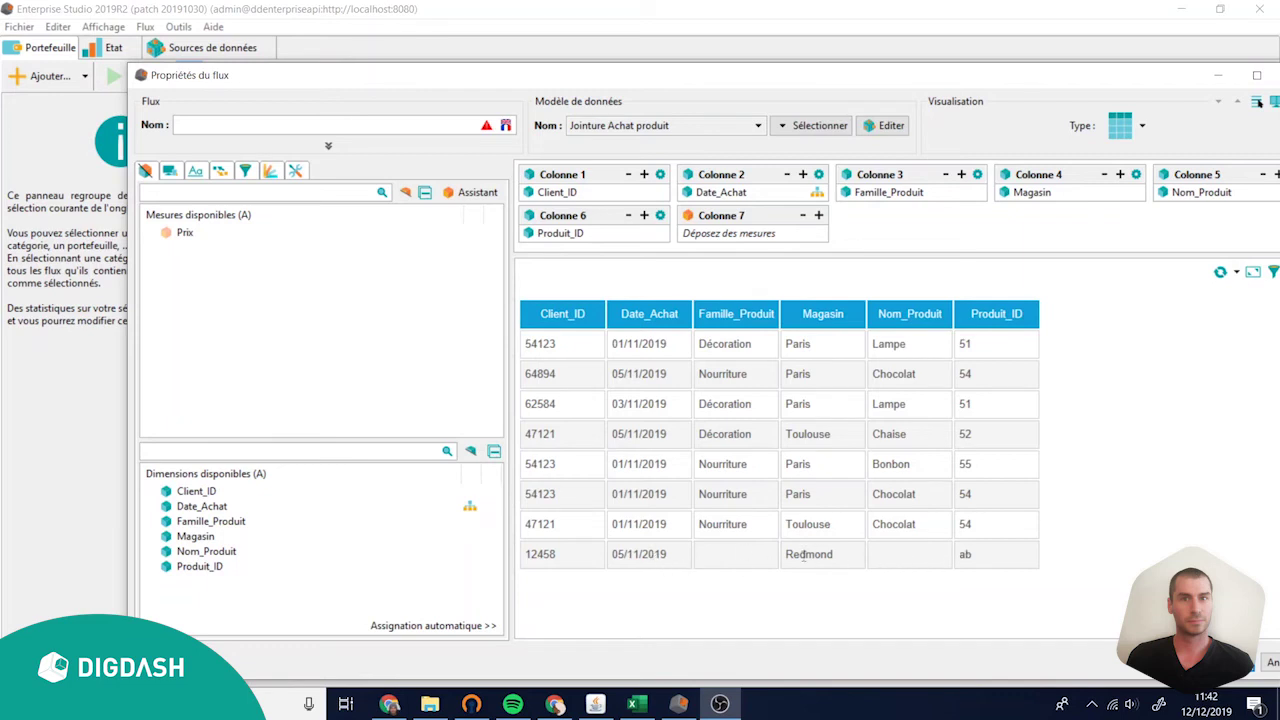
{"action": "double_click", "coordinate": [965, 554]}
{"action": "left_click", "coordinate": [881, 564]}
{"action": "left_click_drag", "start_coordinate": [621, 552], "coordinate": [984, 558]}
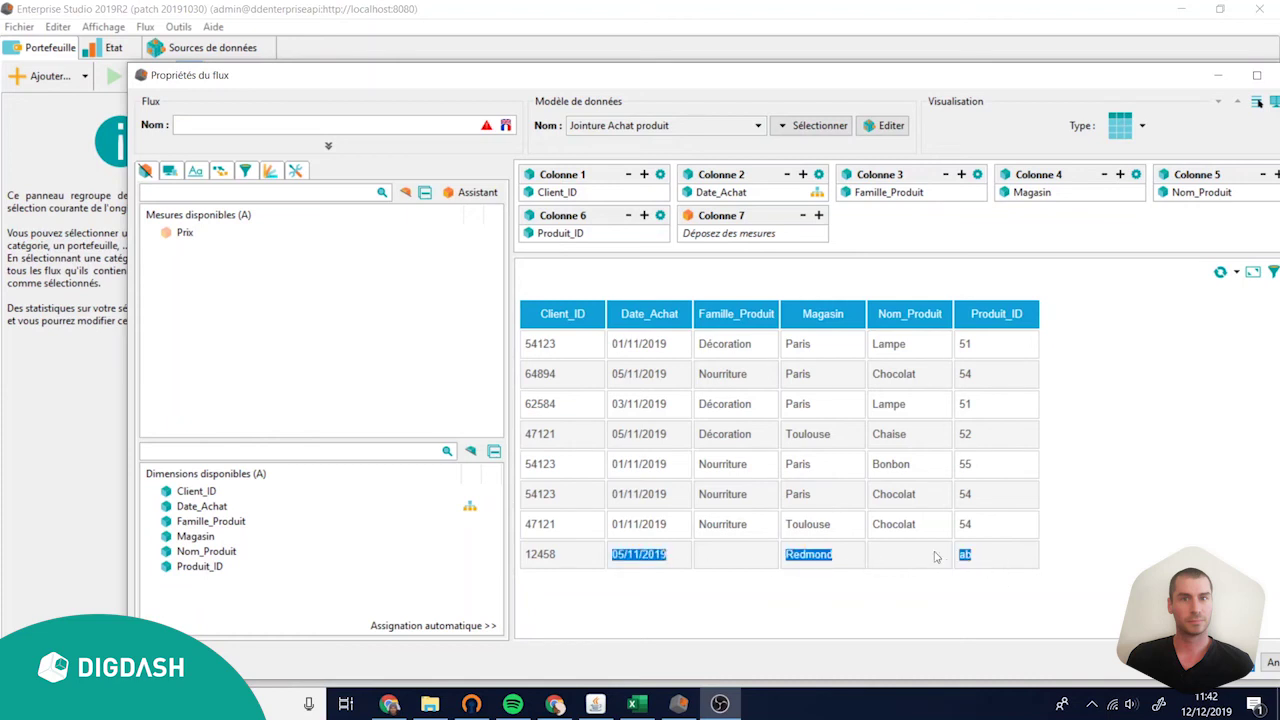
- Edit the flow's Jointure Achat produit data model and set its join type to Jointure interne
{"action": "left_click_drag", "start_coordinate": [735, 104], "coordinate": [647, 86]}
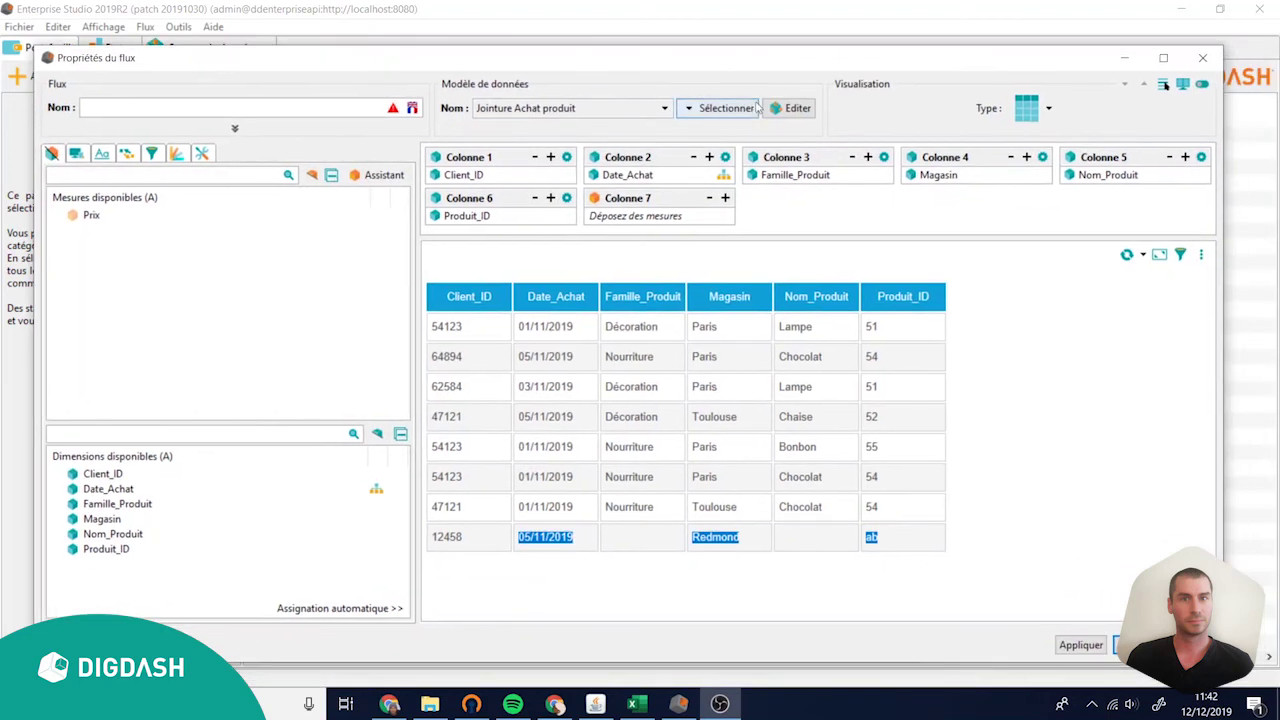
{"action": "left_click", "coordinate": [792, 108]}
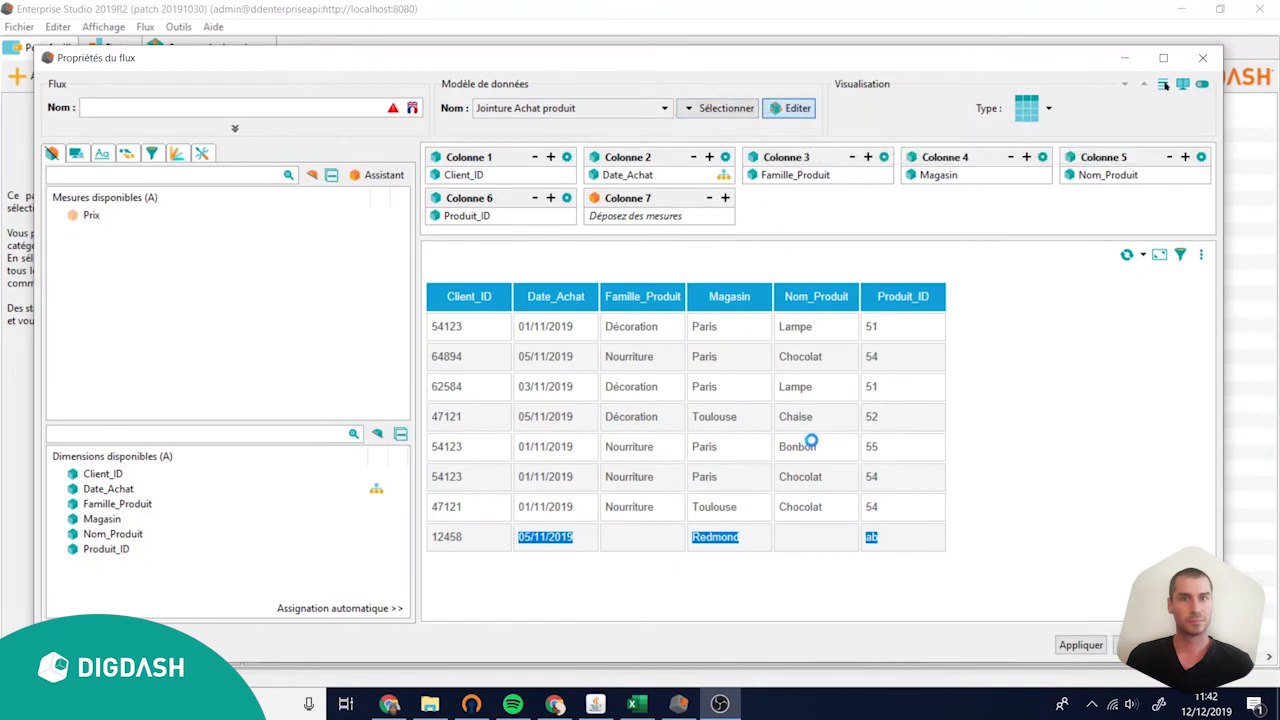
{"action": "left_click", "coordinate": [884, 600]}
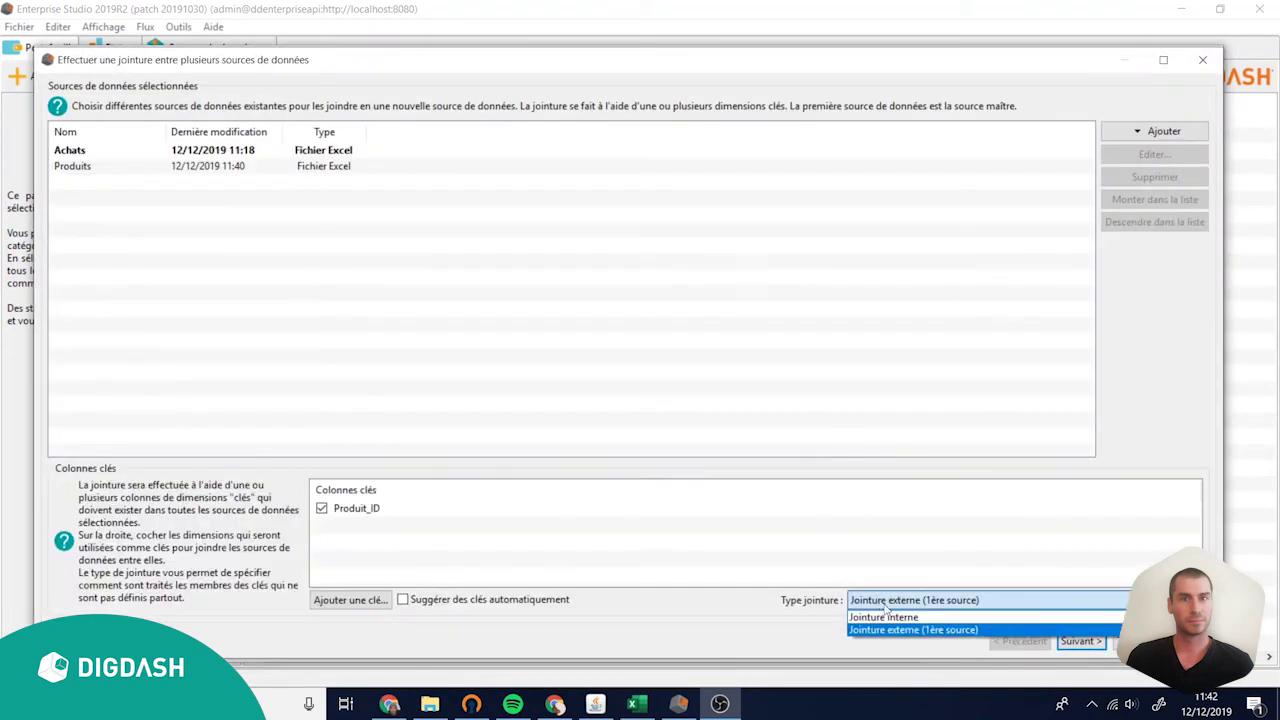
{"action": "left_click", "coordinate": [884, 617]}
{"action": "left_click", "coordinate": [1082, 641]}
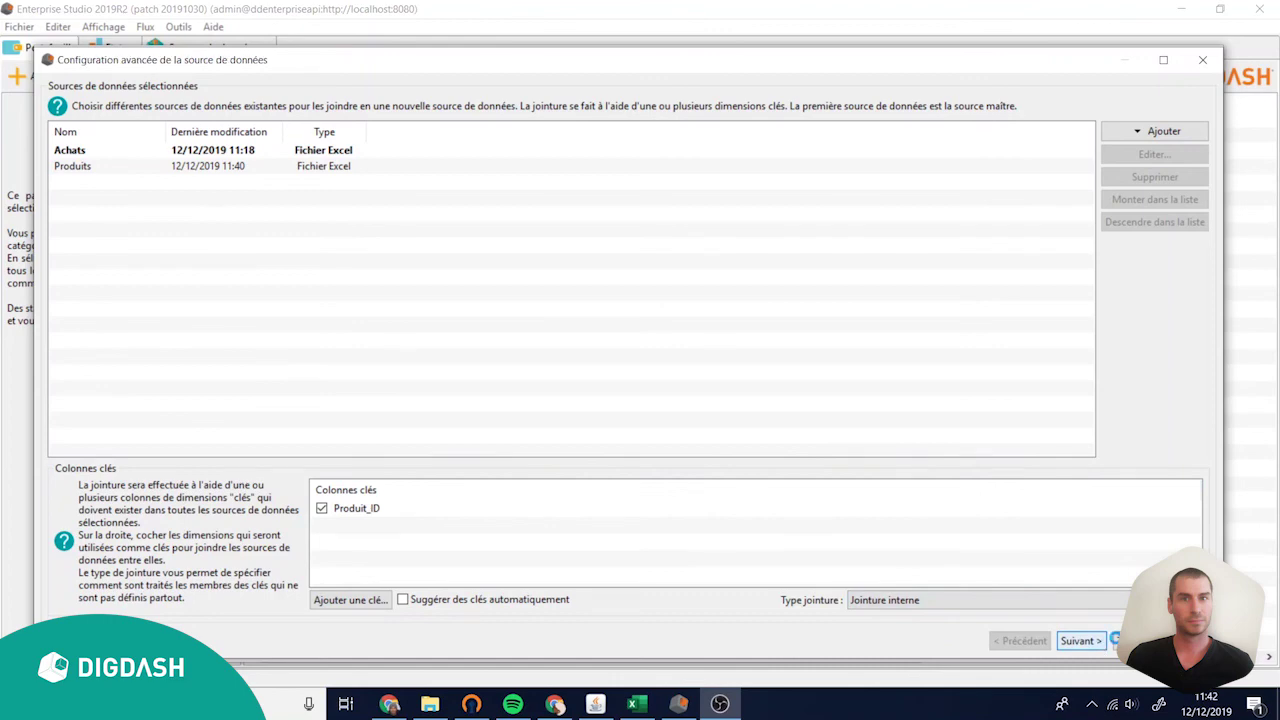